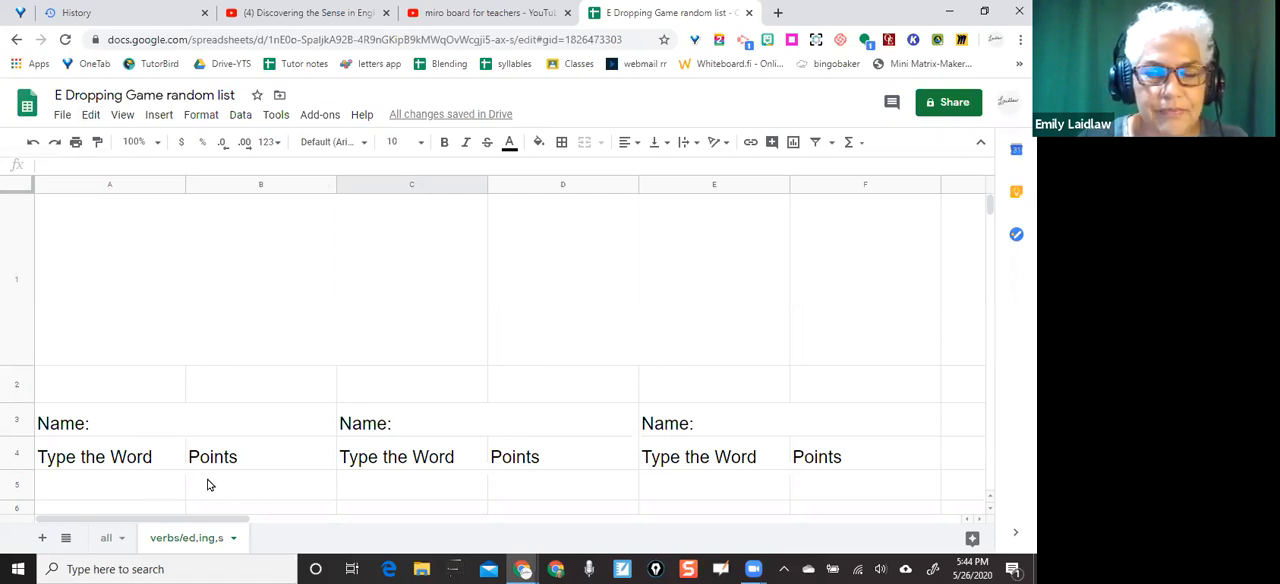
Review the base words in column A and the suffixes in column B below the players' scoring tables
scroll(208, 485, "down", 2)
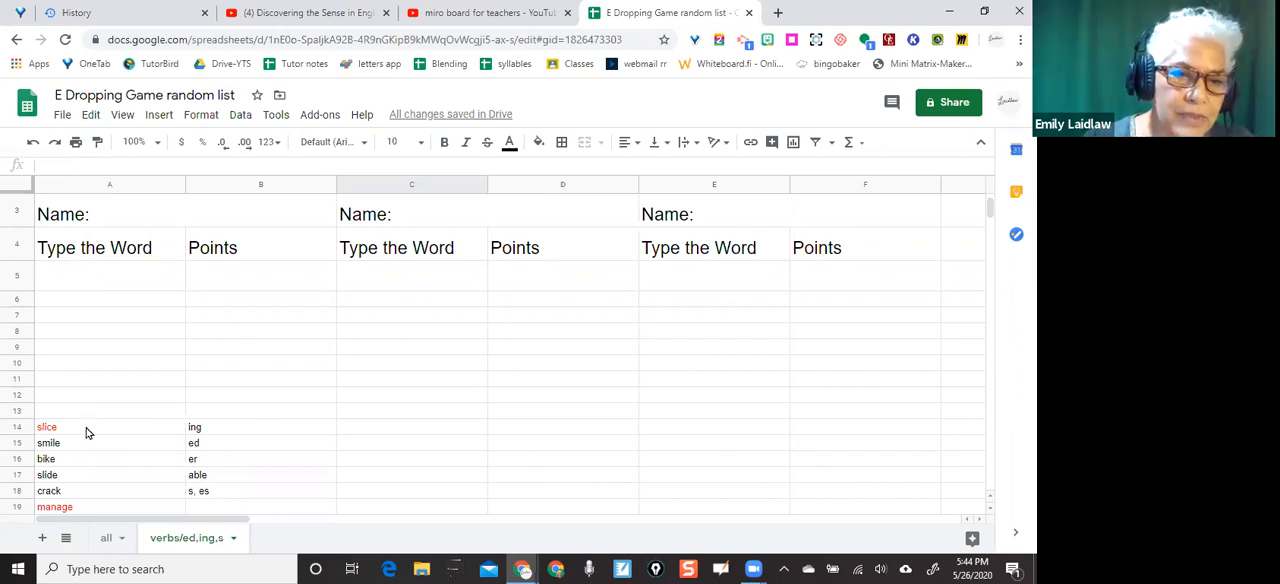
scroll(87, 432, "down", 3)
scroll(87, 432, "down", 5)
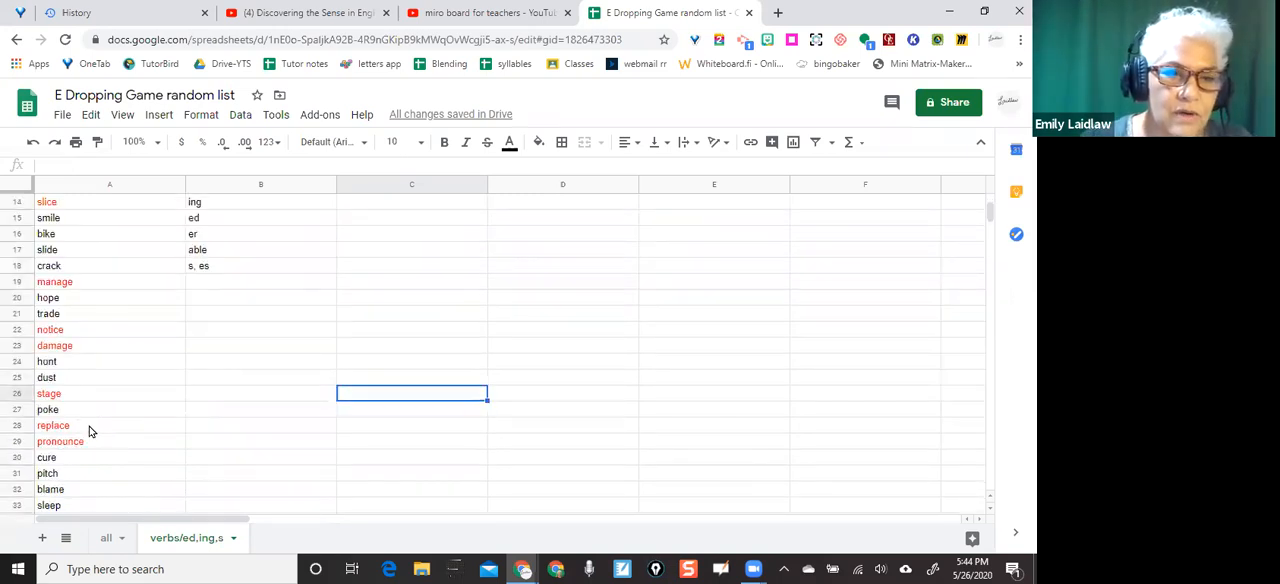
scroll(88, 431, "down", 2)
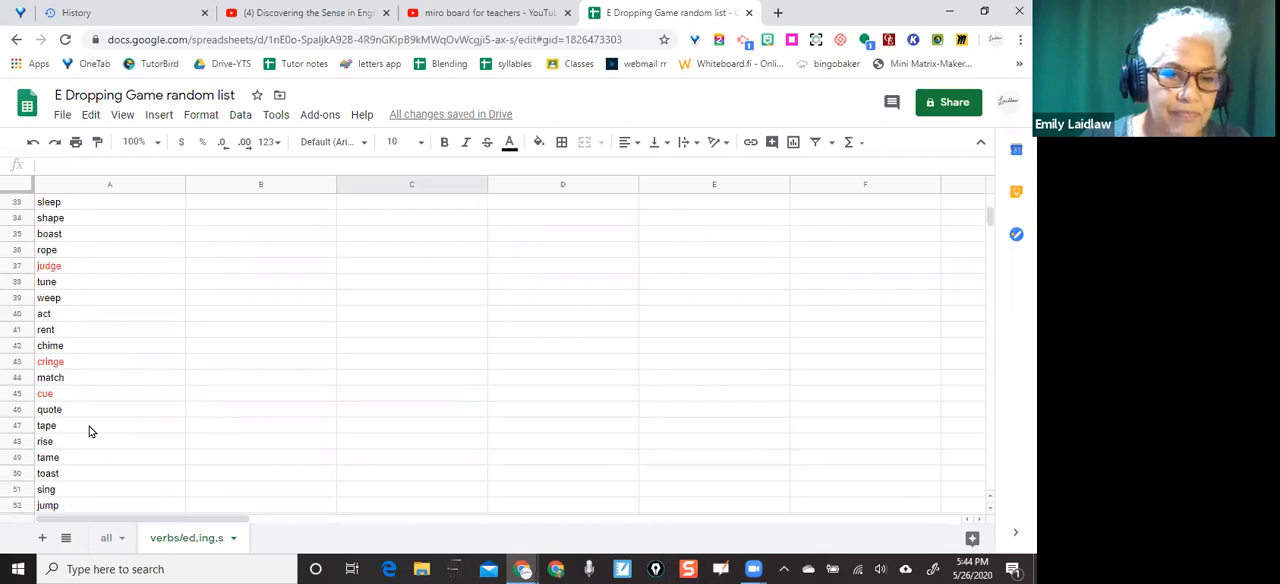
scroll(88, 431, "up", 6)
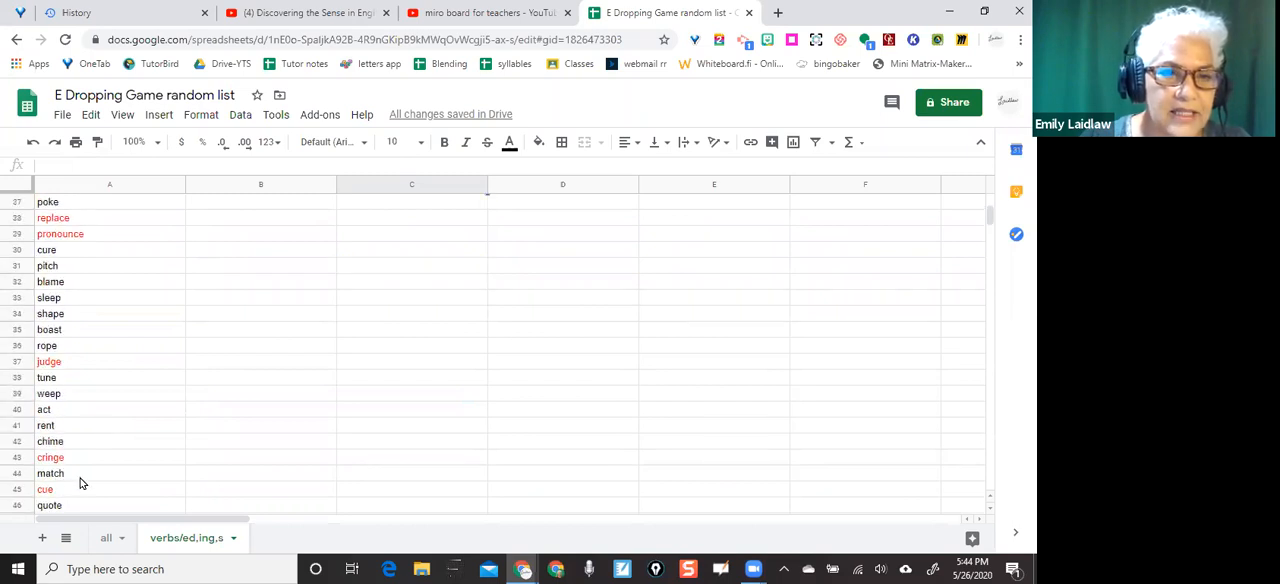
scroll(82, 483, "up", 4)
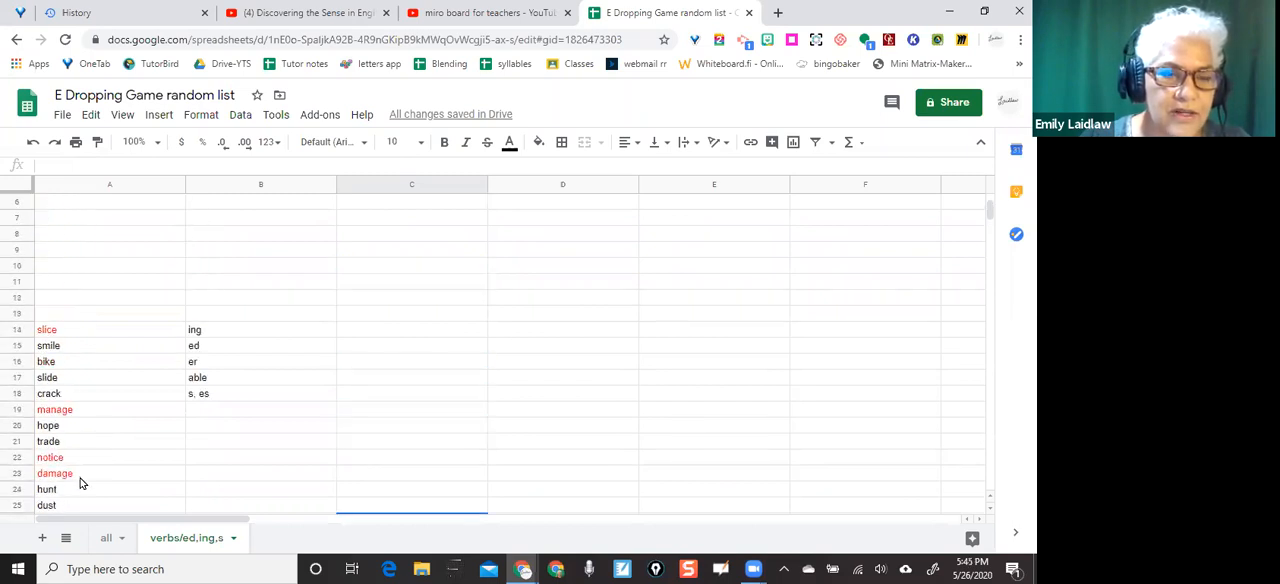
scroll(82, 483, "up", 1)
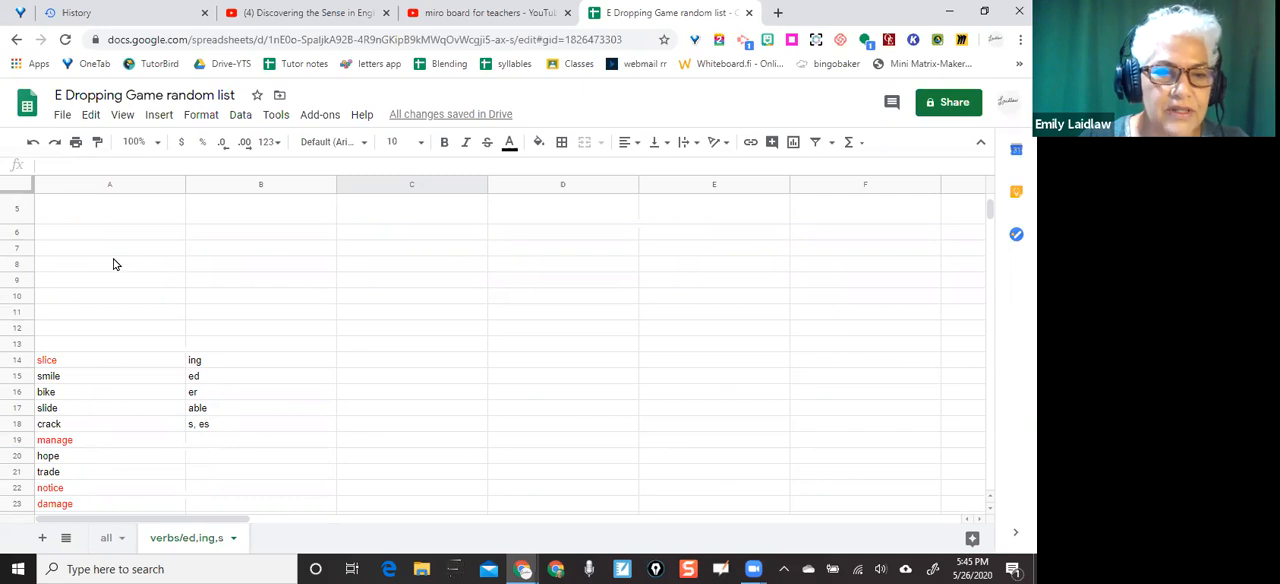
scroll(104, 357, "up", 2)
scroll(105, 356, "down", 2)
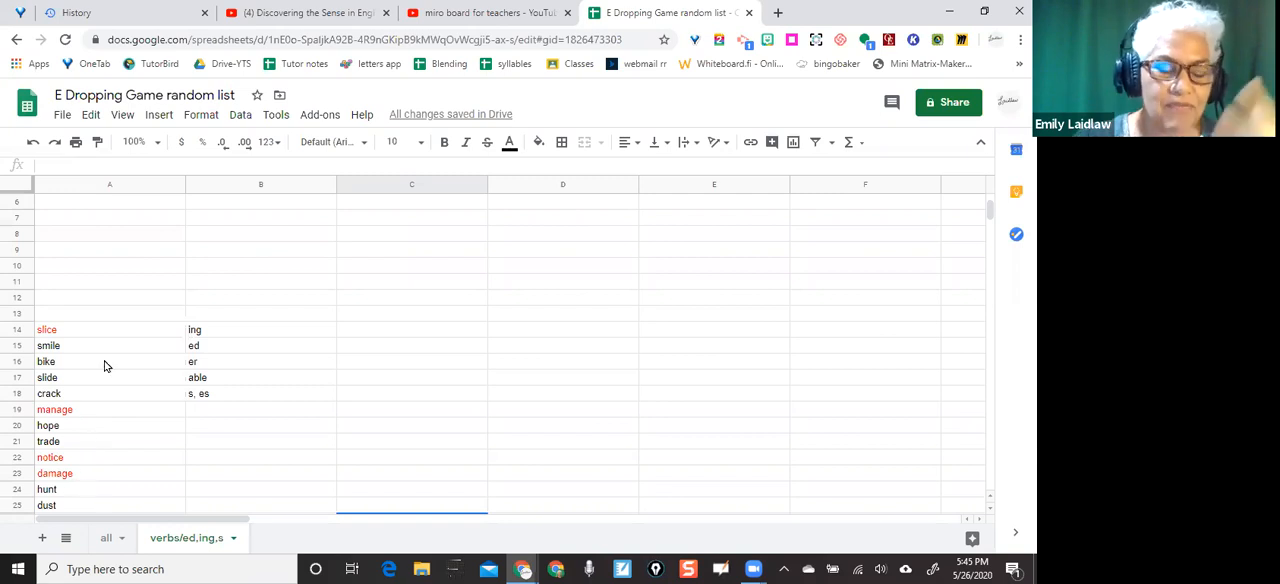
scroll(85, 462, "up", 3)
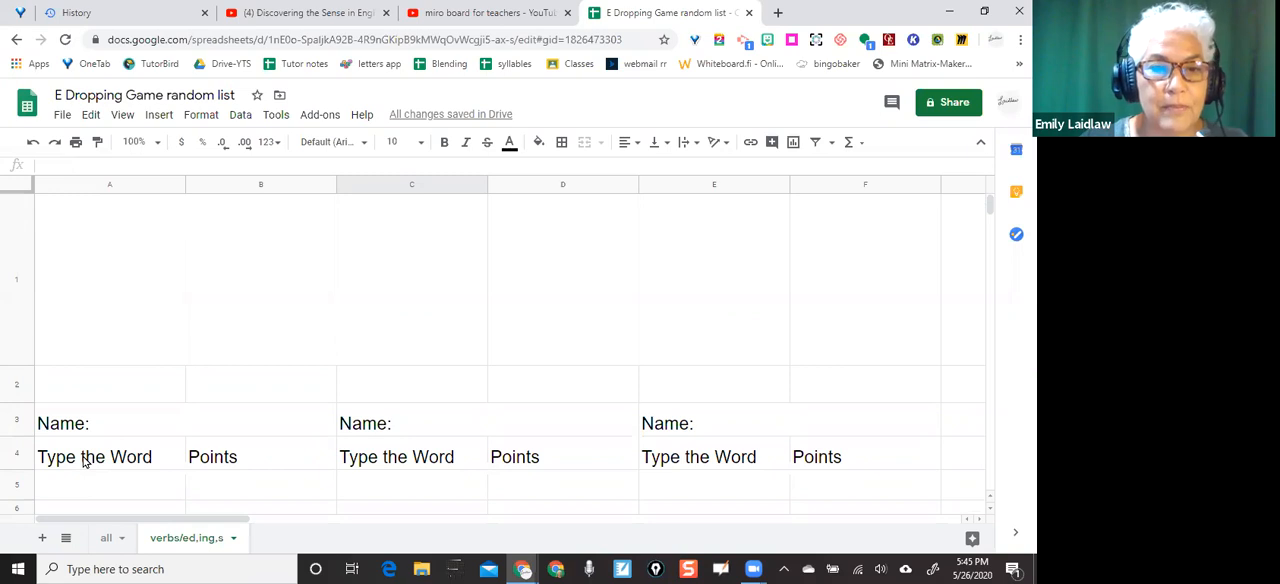
Link the large merged cell A1 to the first base word with the formula =+A14 and check the cell's font size
left_click(82, 325)
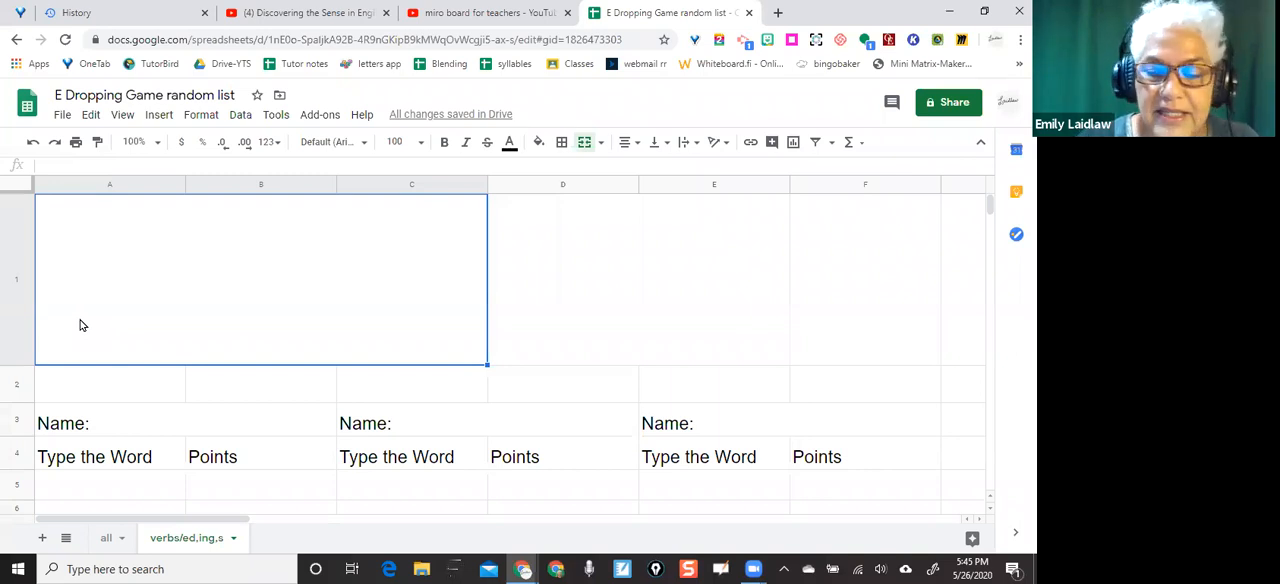
type("=")
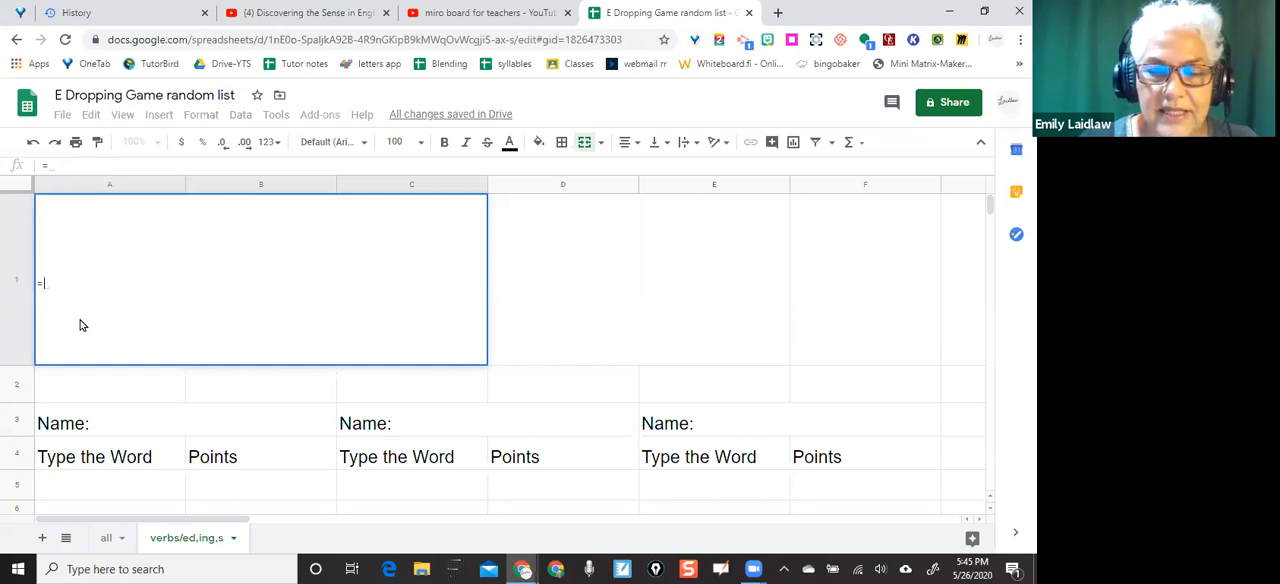
key("ctrl+plus")
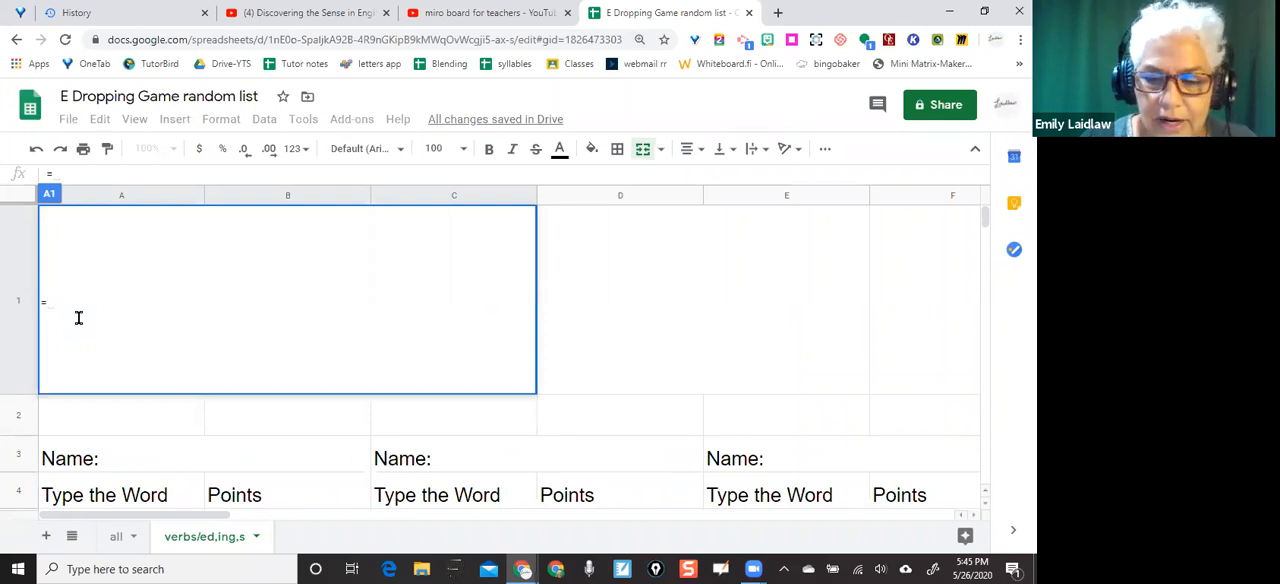
type("+")
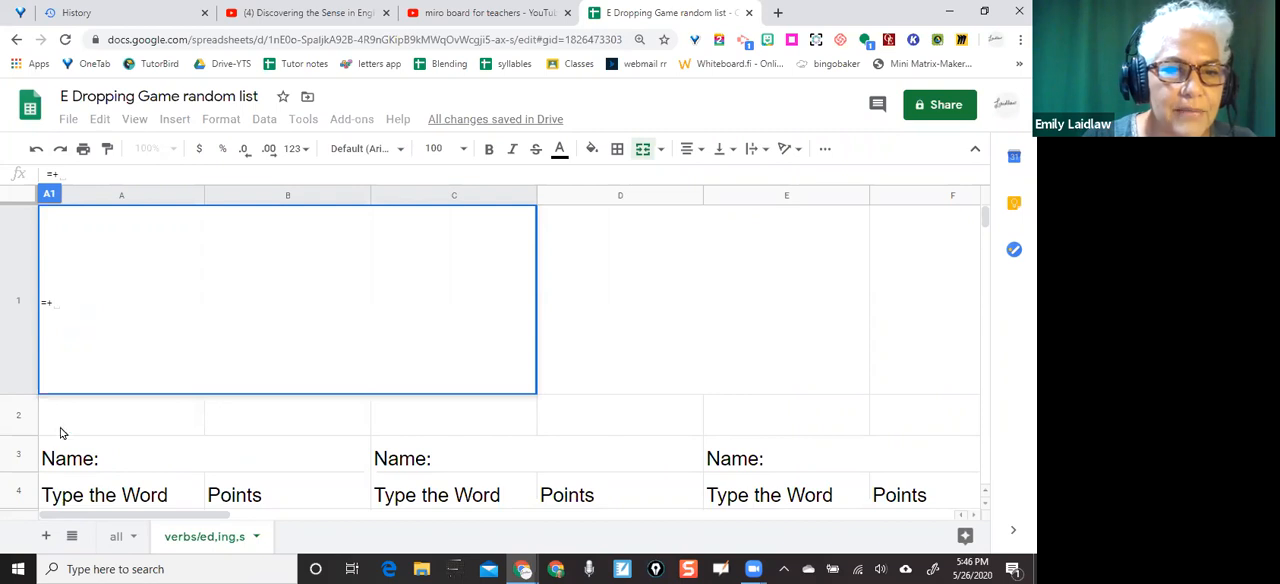
scroll(60, 458, "down", 3)
scroll(60, 458, "up", 3)
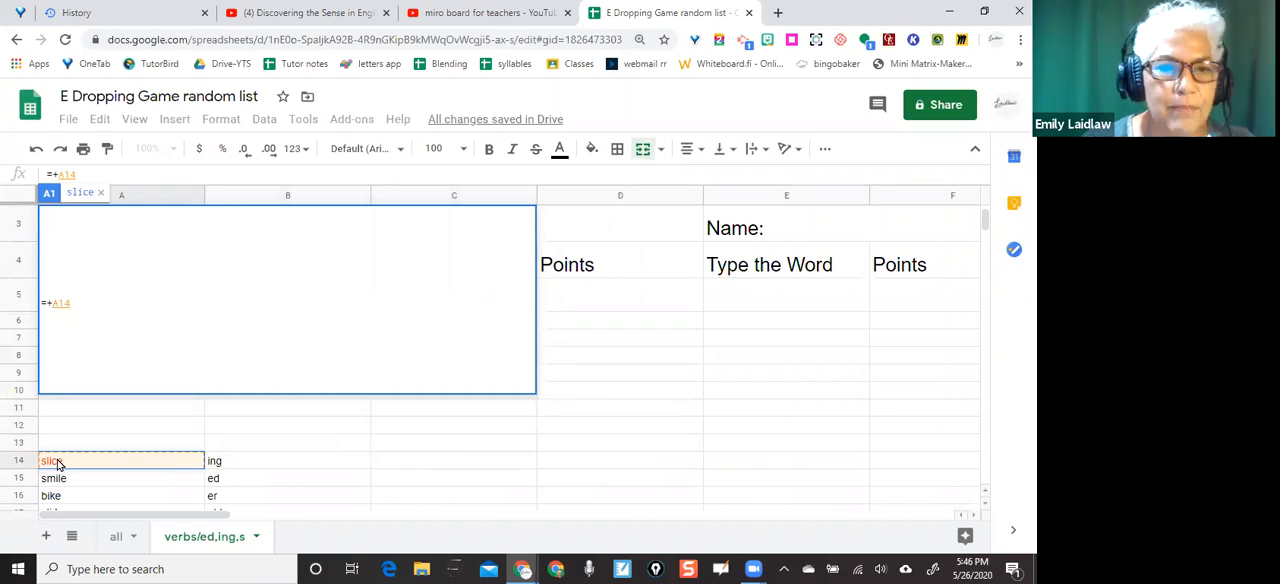
key("Return")
scroll(57, 465, "up", 2)
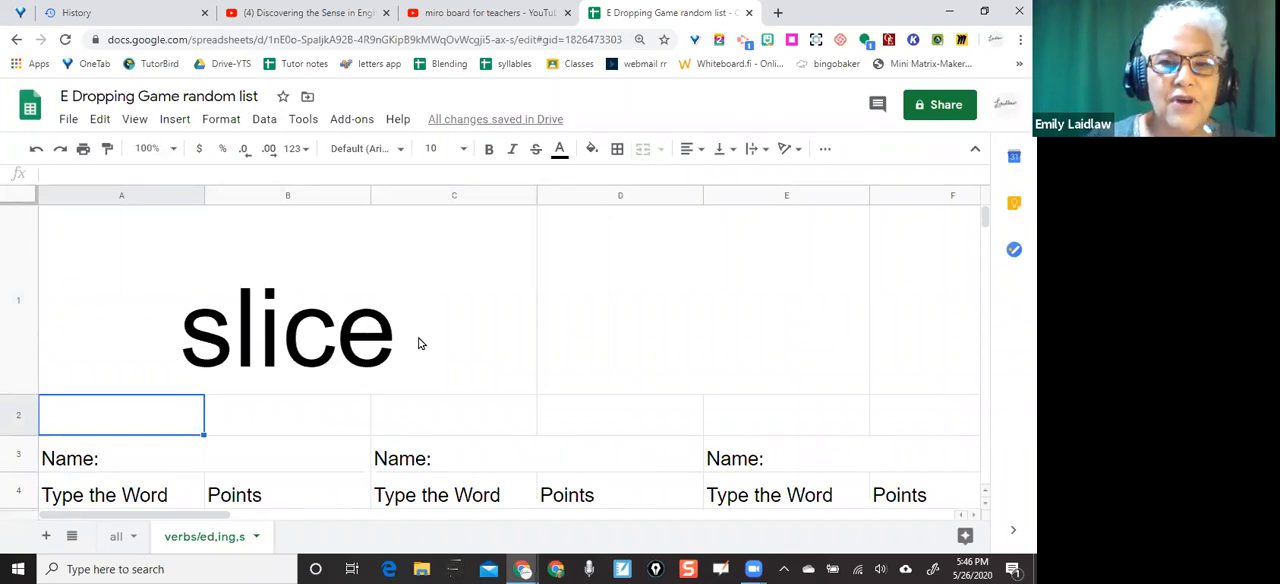
left_click(443, 155)
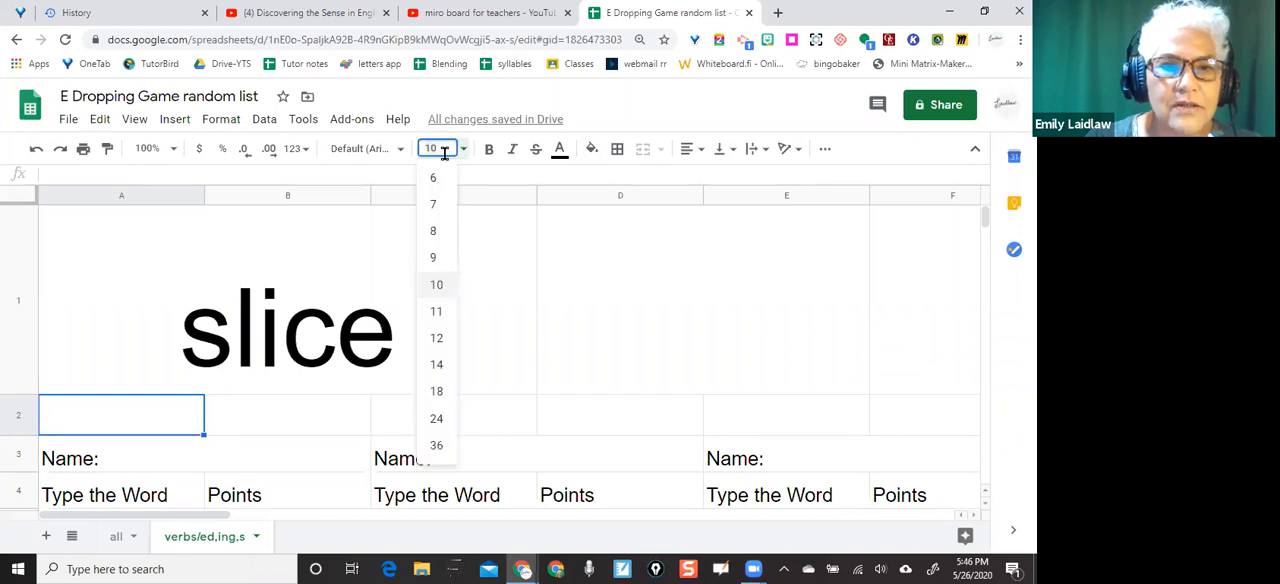
left_click(335, 295)
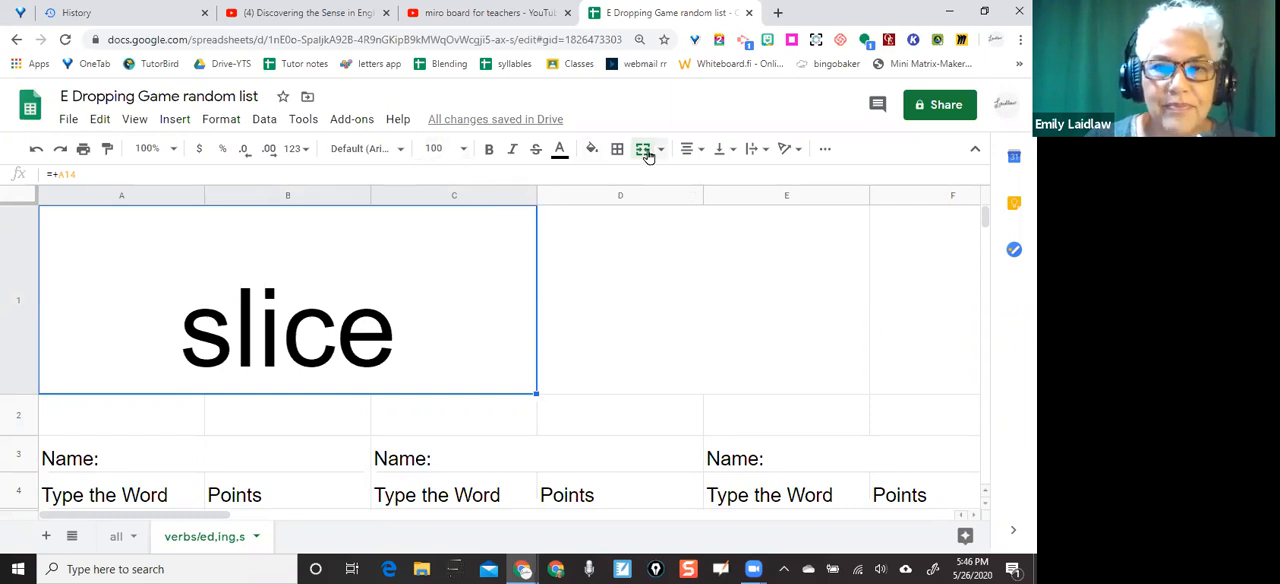
Link the merged cell D1 to the first suffix in the list with the formula =+b14
left_click(609, 313)
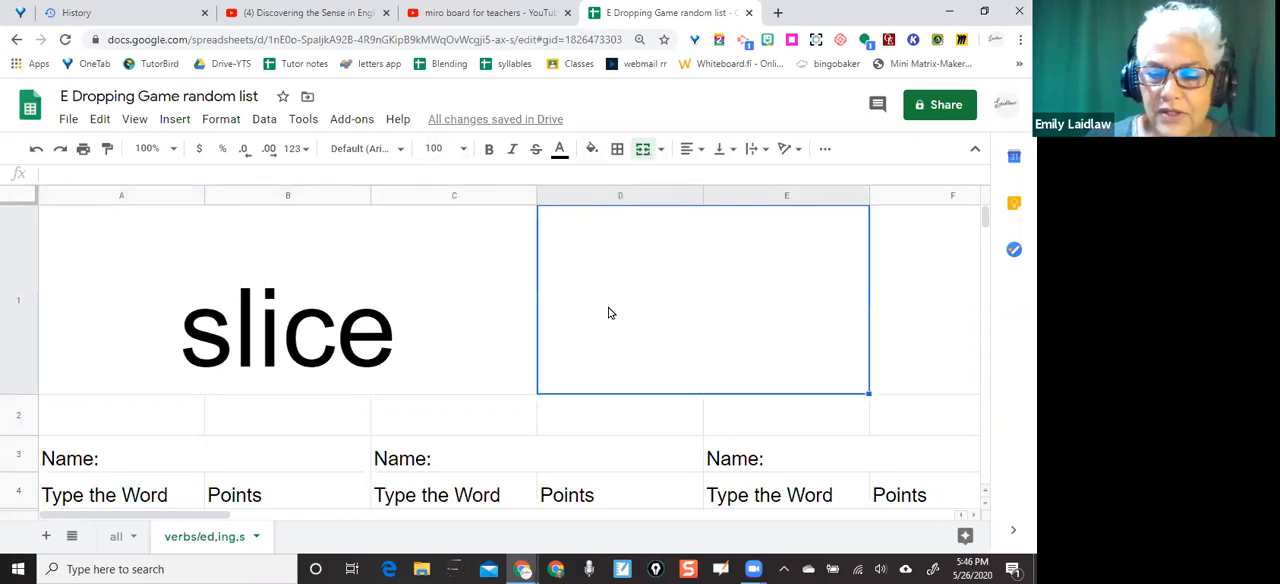
type("=")
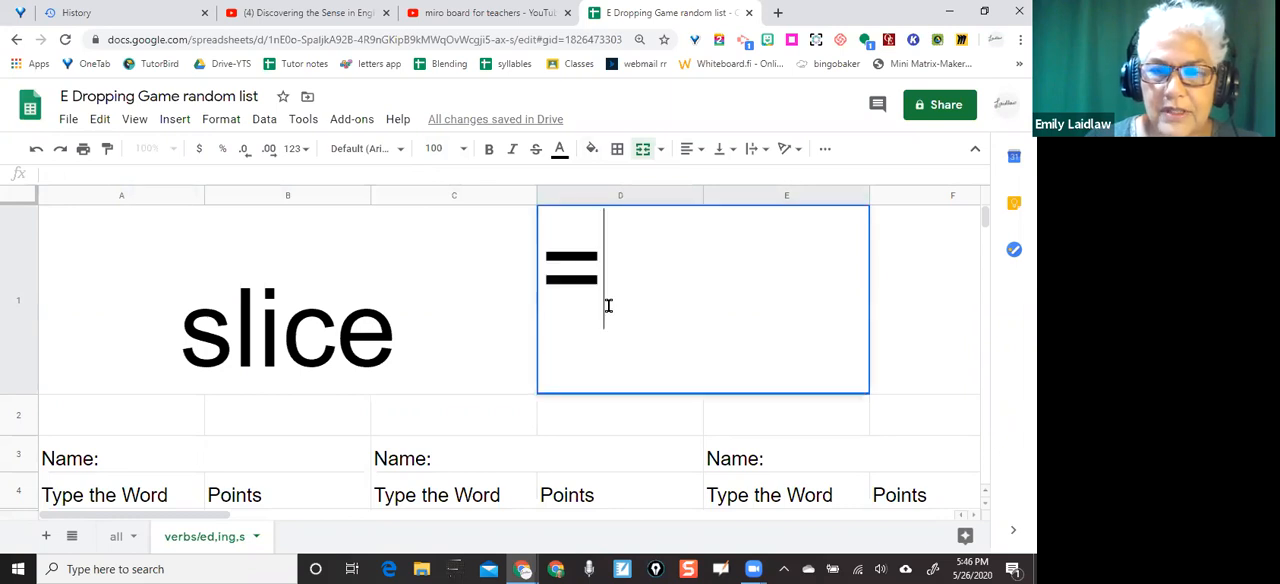
type("+")
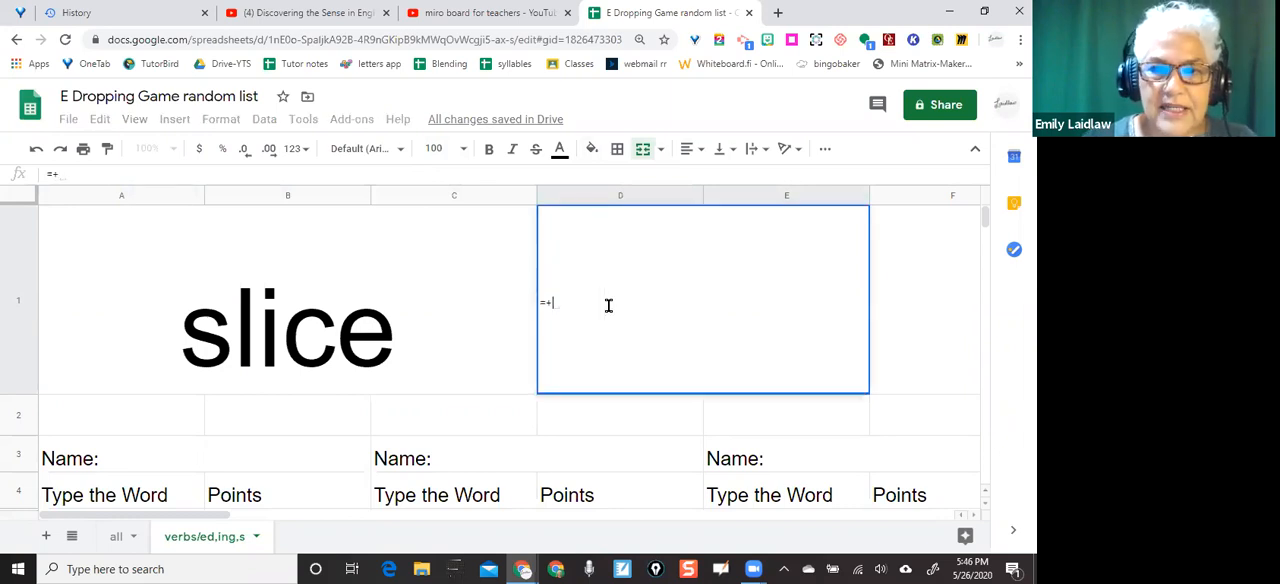
type("b14")
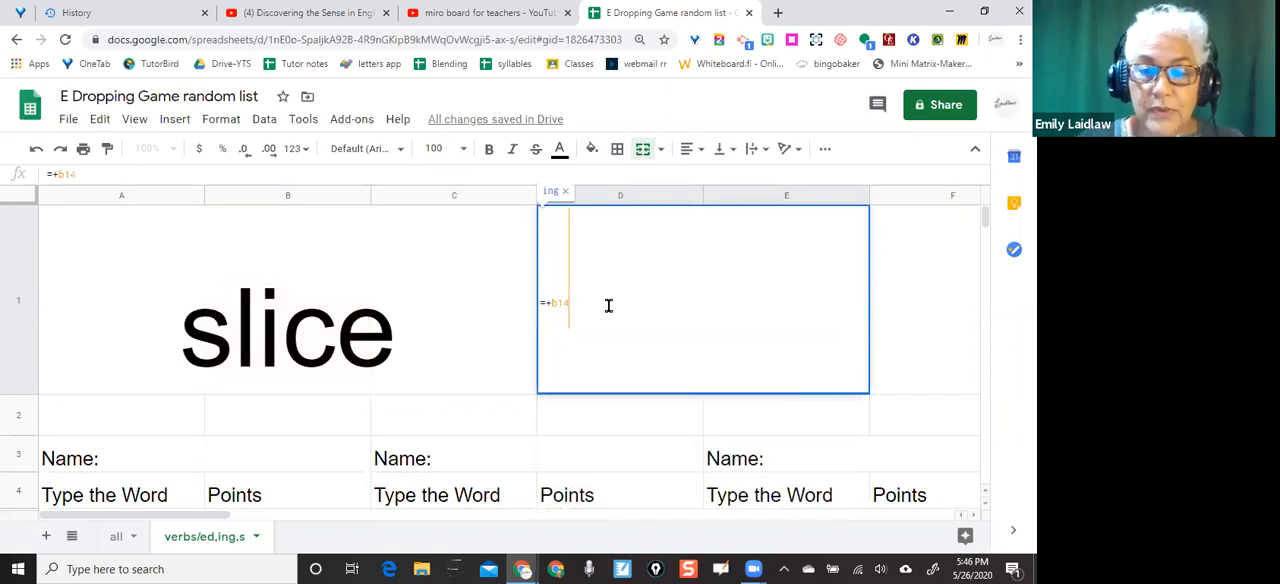
key("Return")
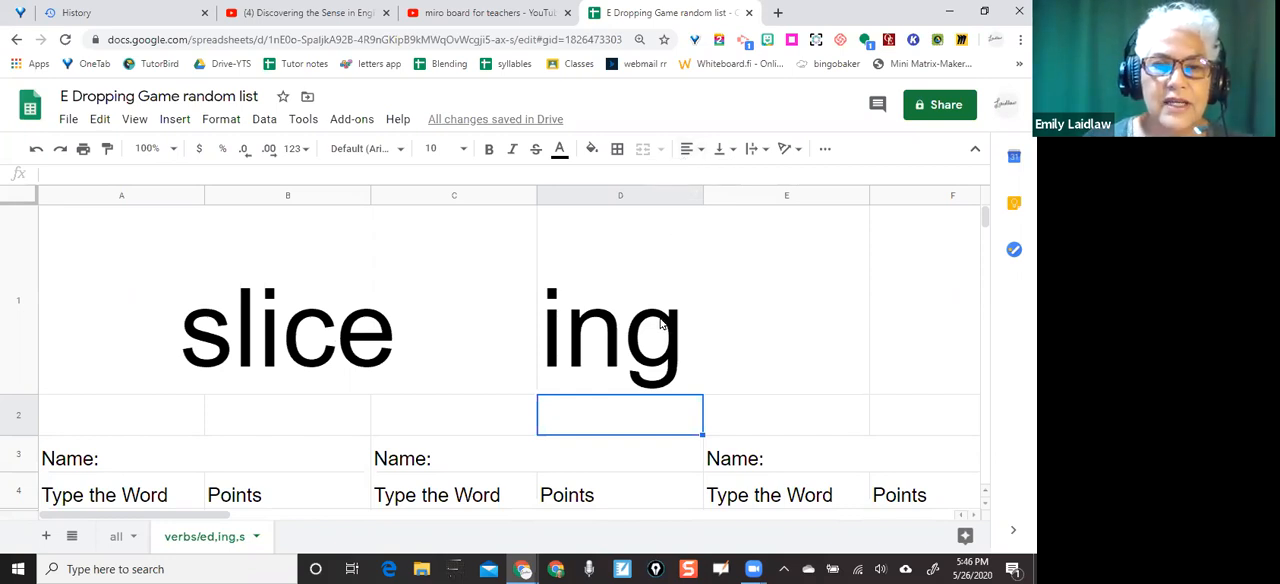
Check the formula in merged cell A1 against the source lists of words and suffixes
scroll(660, 325, "down", 5)
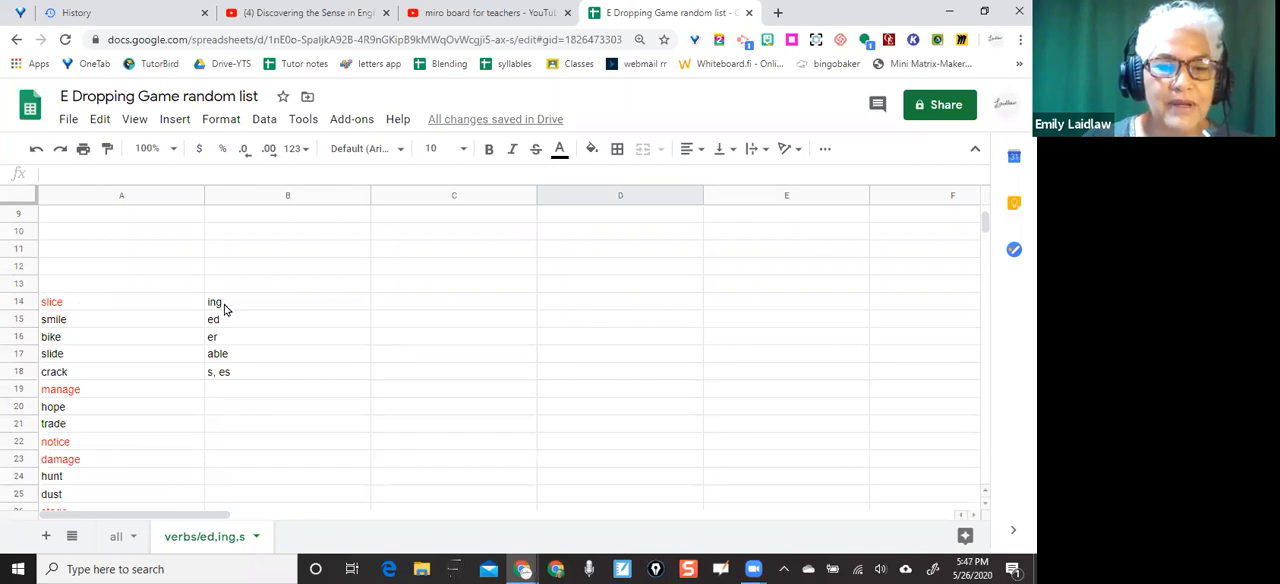
scroll(222, 320, "up", 5)
left_click(220, 340)
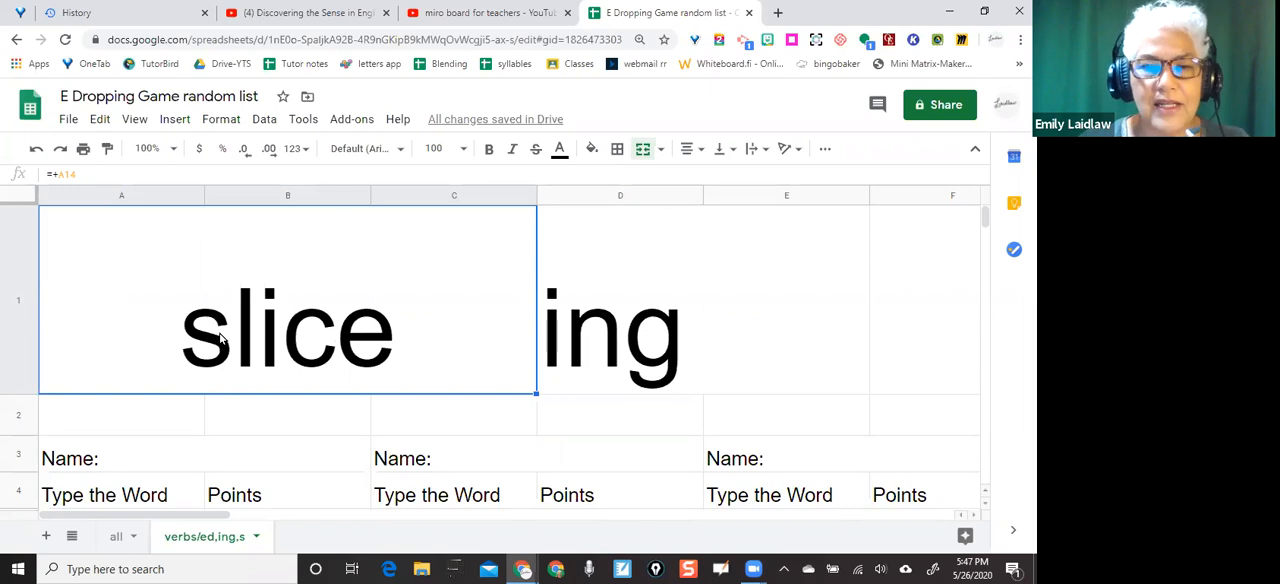
scroll(218, 337, "down", 5)
scroll(212, 360, "up", 5)
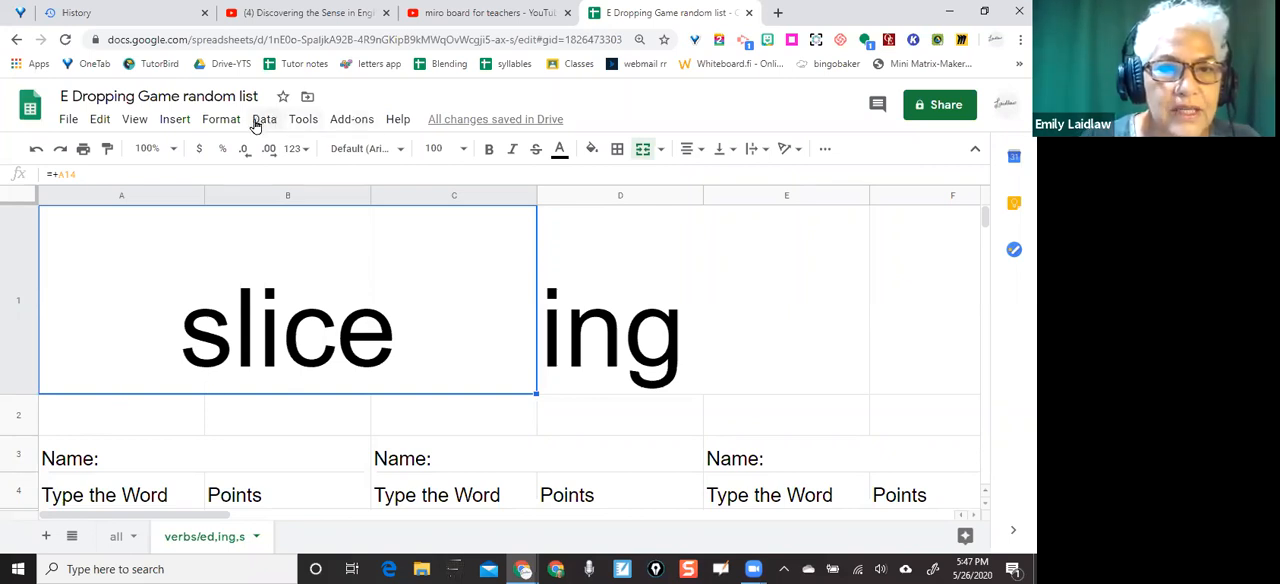
Insert a drawing and draw a rounded rectangle about 1.5 by 0.4 ruler units near the canvas's upper-left corner
left_click(180, 120)
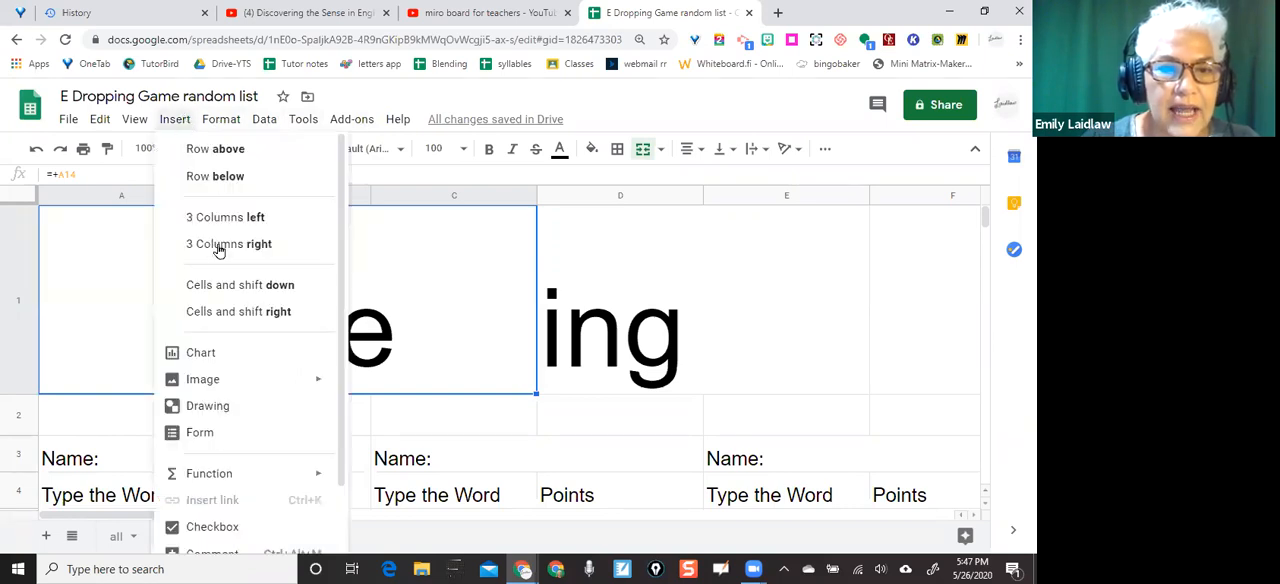
left_click(207, 406)
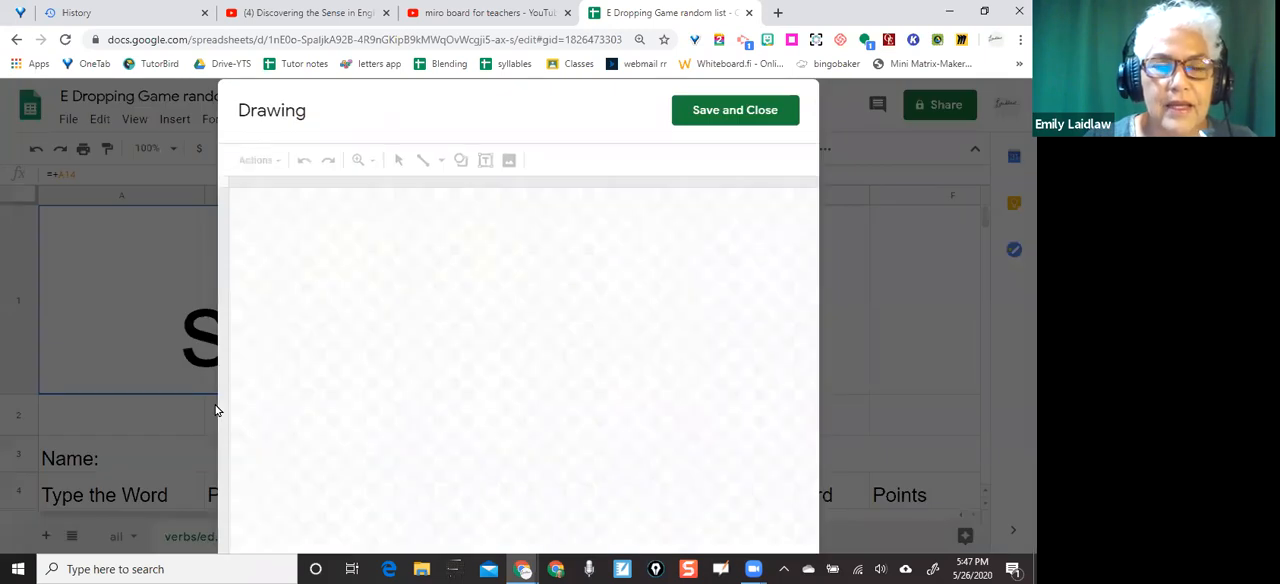
left_click(460, 162)
mouse_move(488, 200)
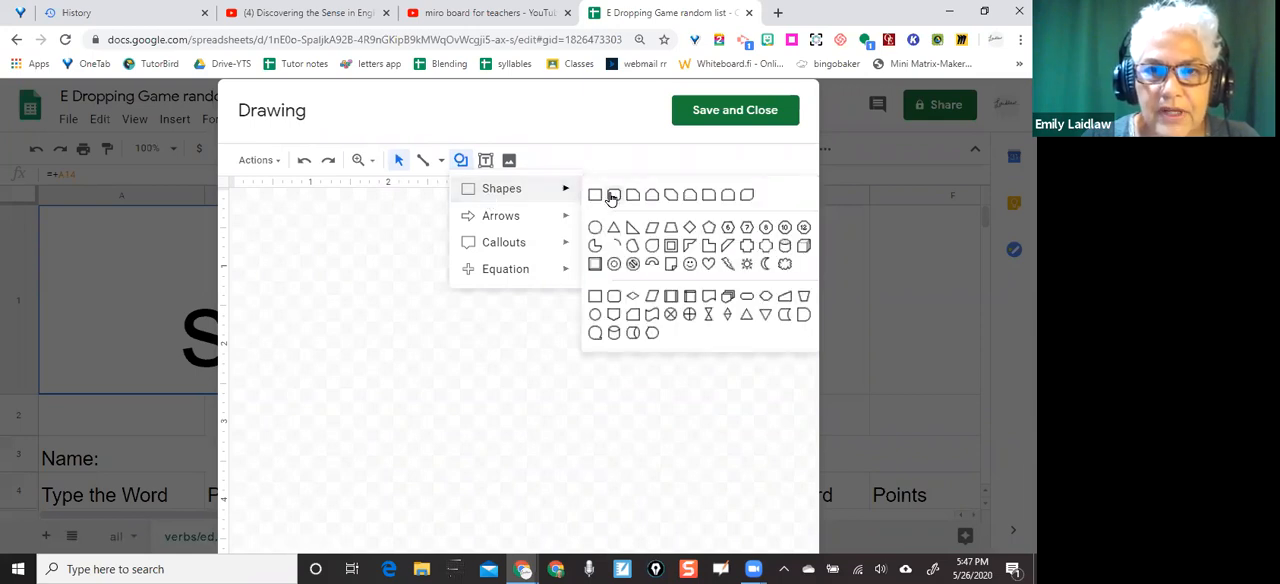
left_click(613, 195)
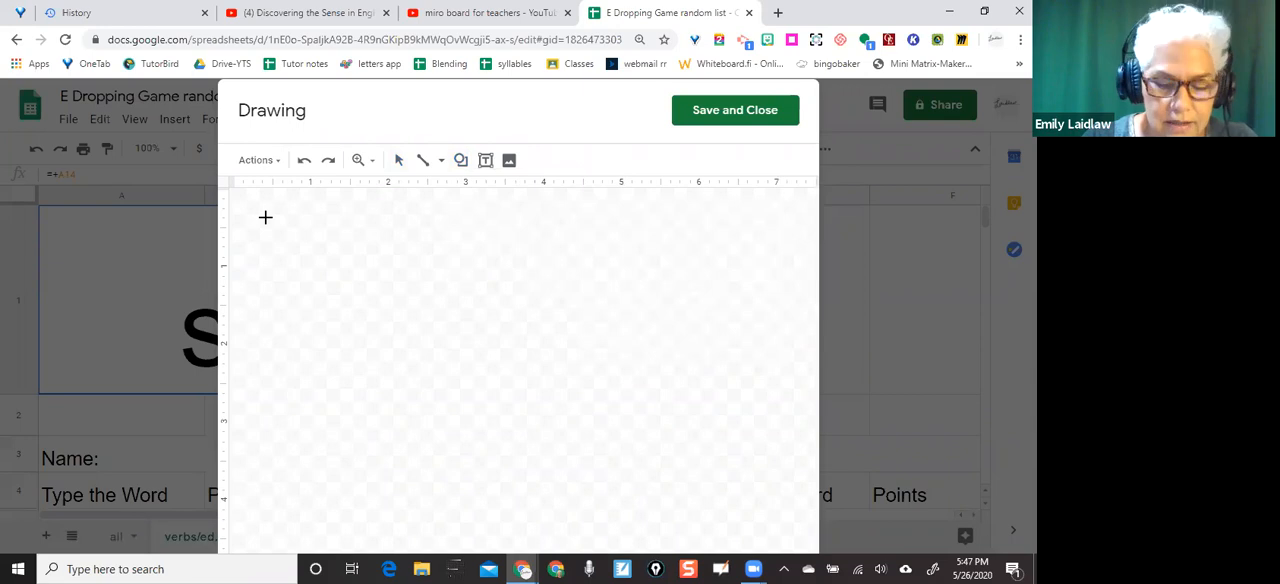
mouse_move(265, 217)
left_mouse_down()
mouse_move(292, 235)
mouse_move(381, 245)
left_mouse_up()
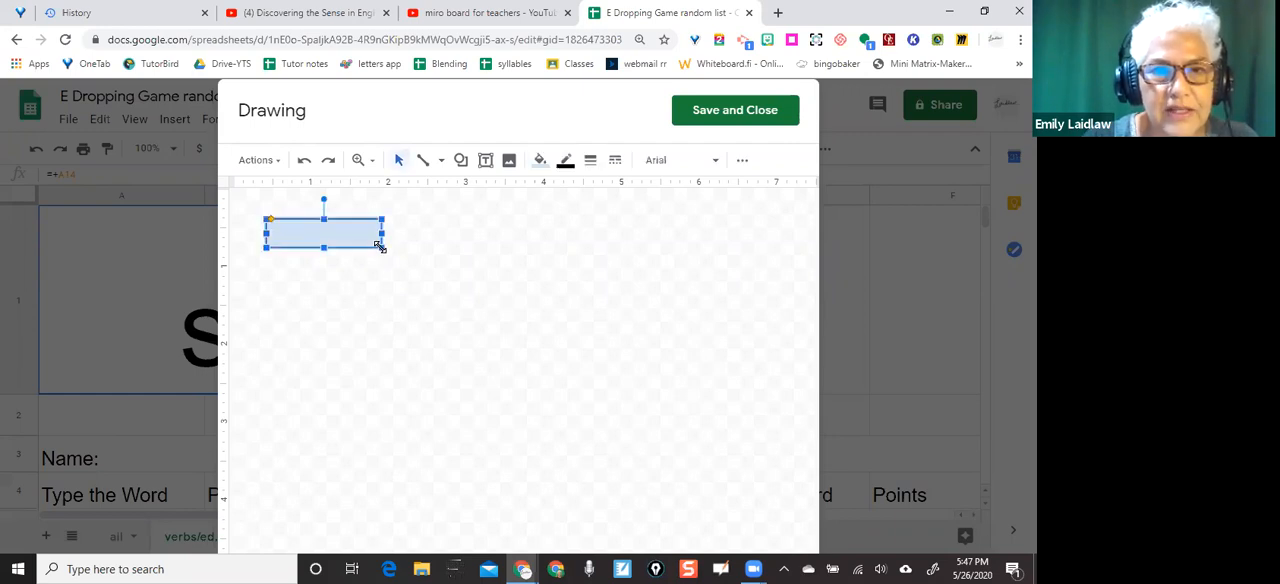
Give the rounded rectangle a red border and a light red 3 fill
left_click(565, 163)
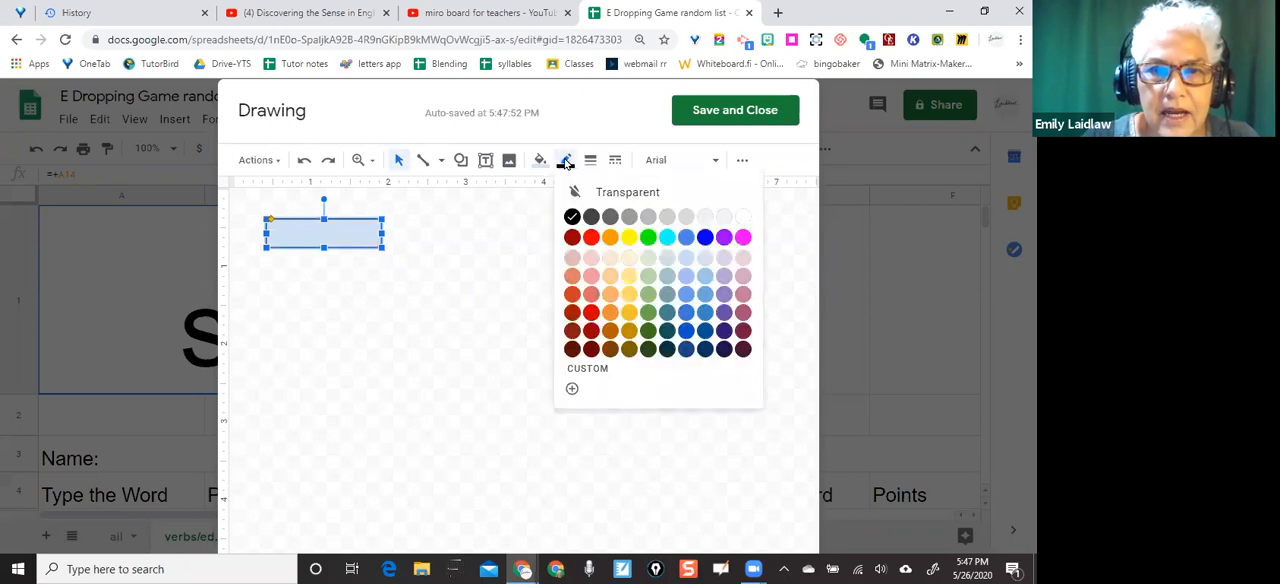
left_click(590, 235)
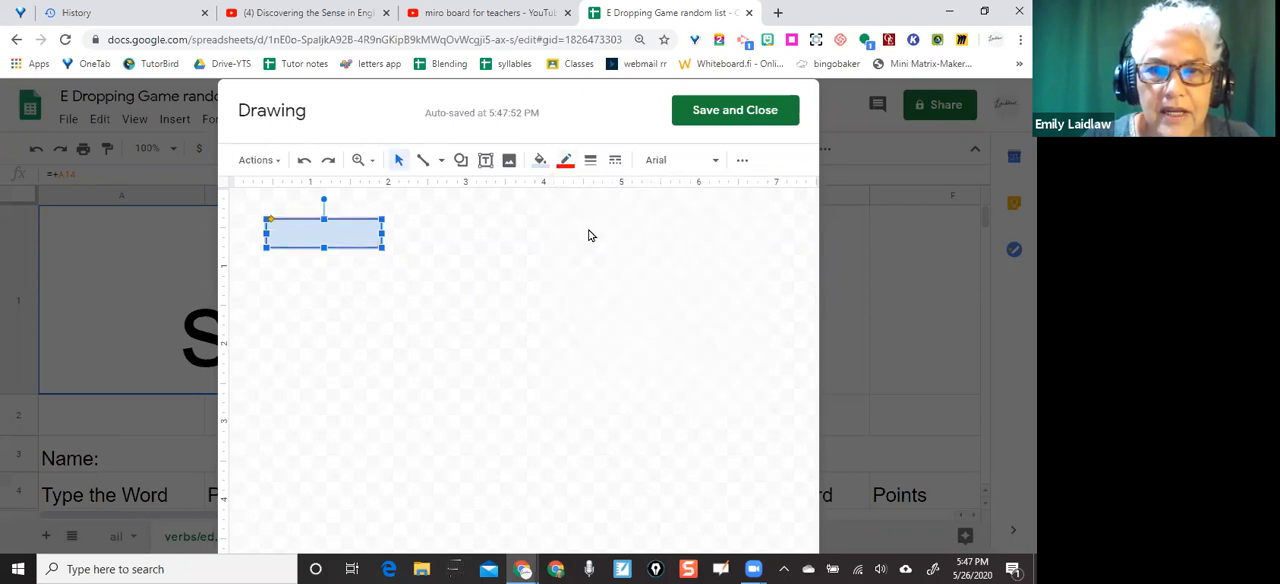
left_click(538, 163)
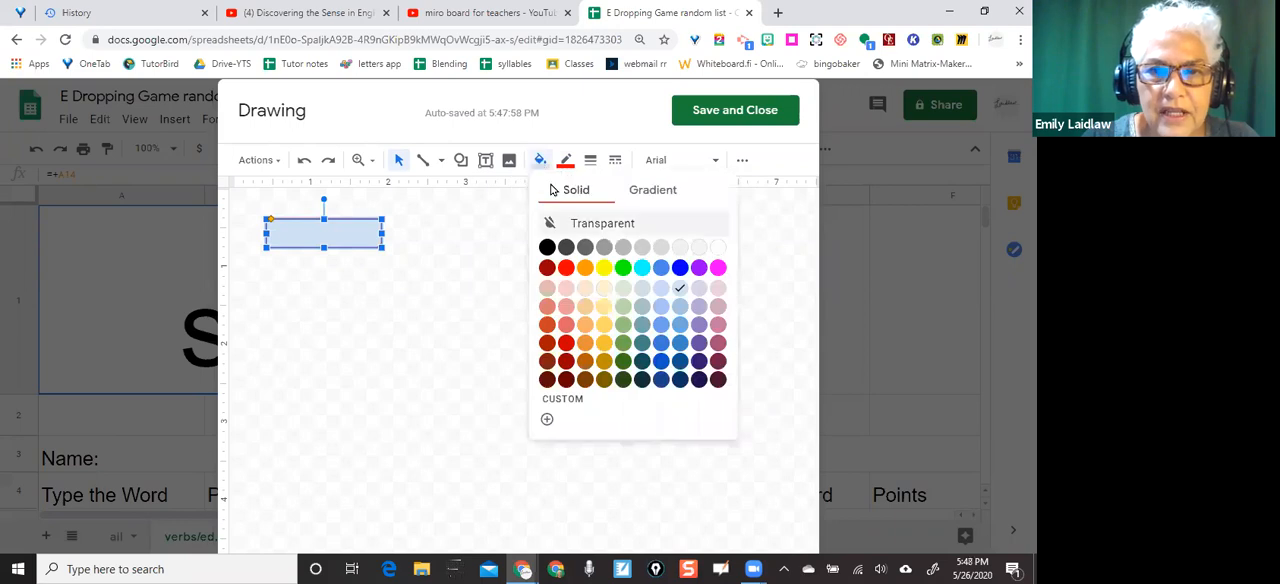
left_click(566, 289)
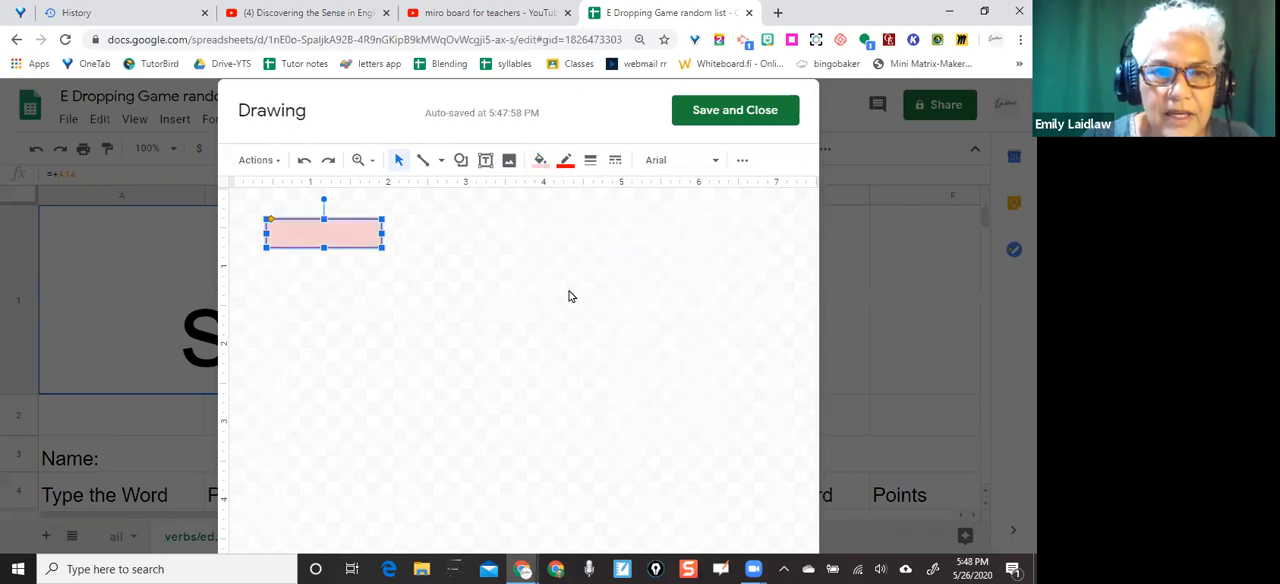
Set the rounded rectangle's border weight to 4px
left_click(564, 163)
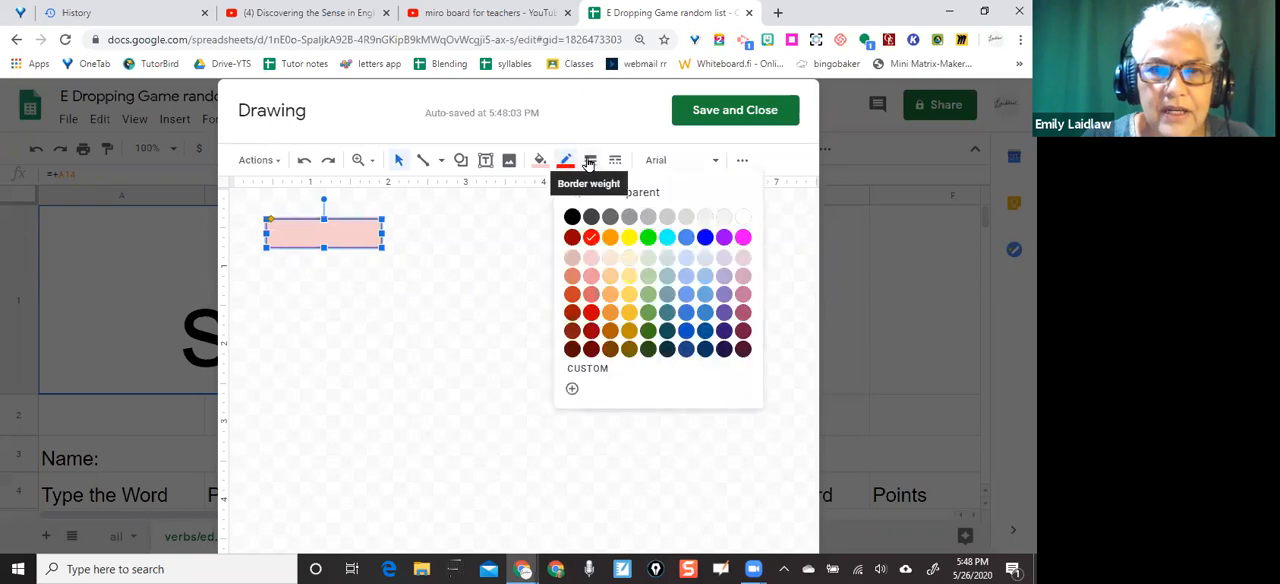
left_click(590, 161)
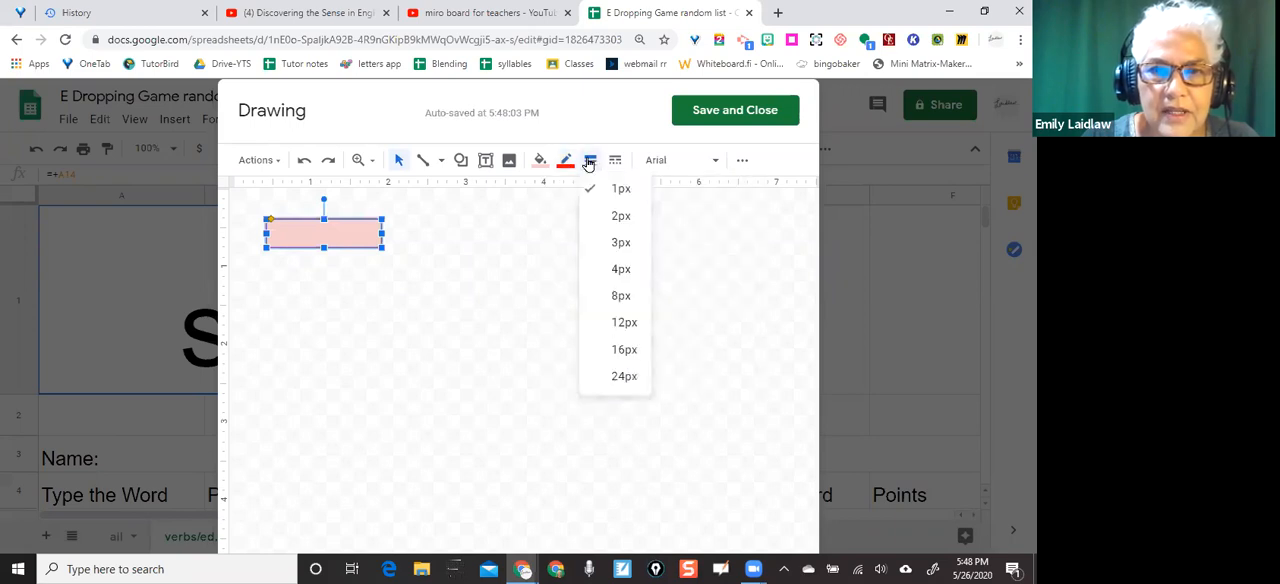
left_click(620, 272)
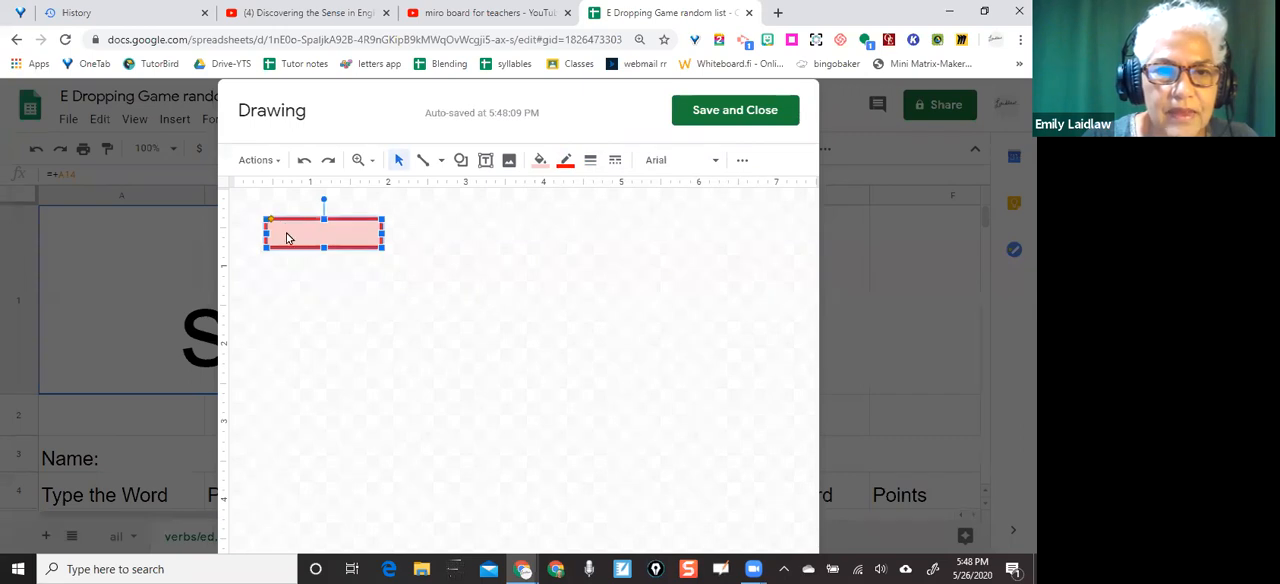
Add the text label "Change" inside the rounded rectangle
double_click(290, 235)
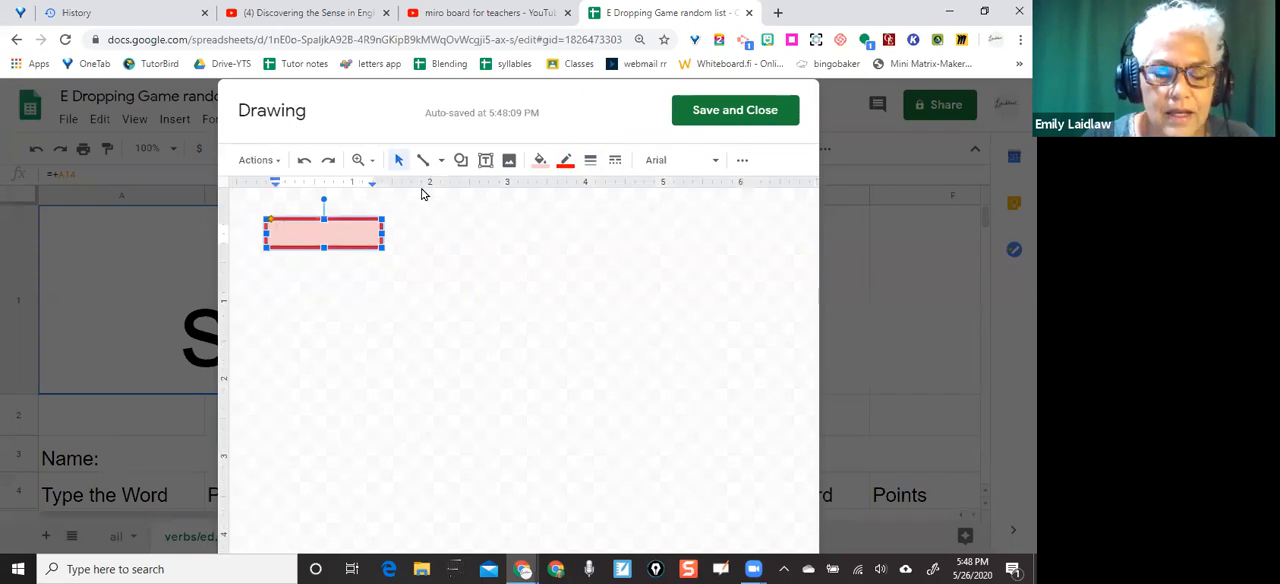
type("Change")
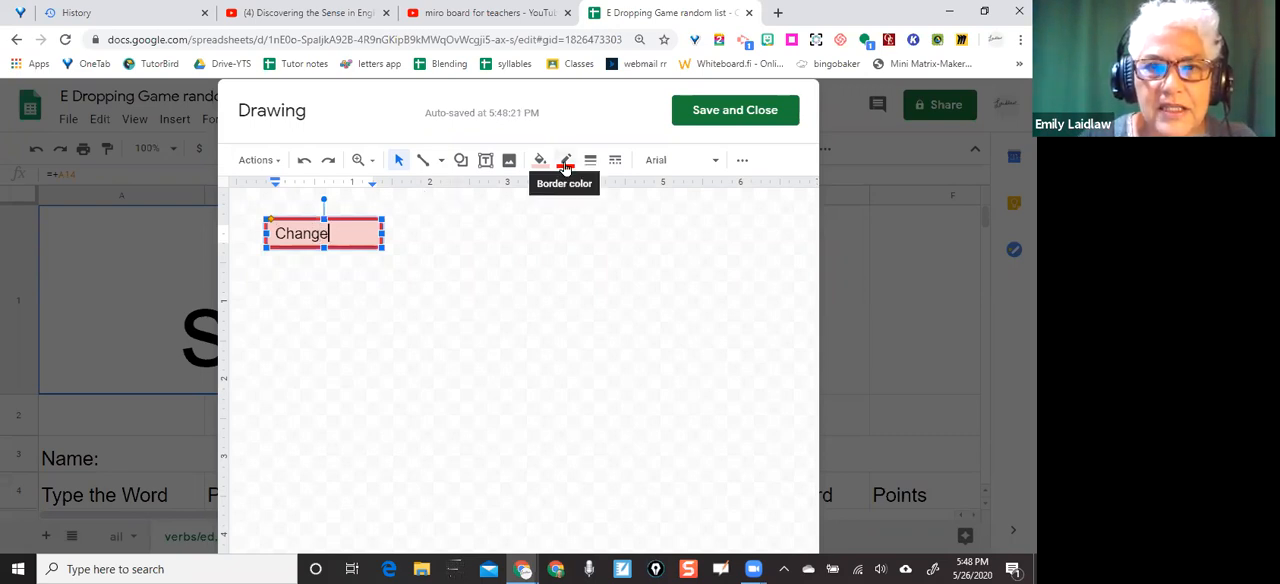
Try to set the "Change" label's text color to red and center the label horizontally in the shape
left_click(661, 162)
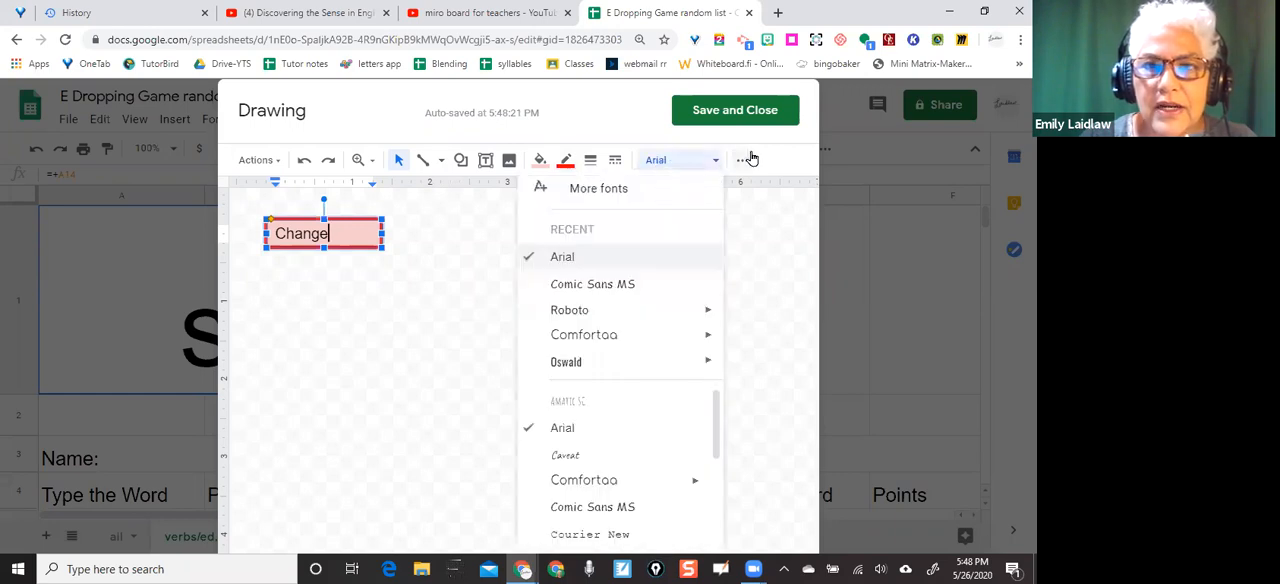
left_click(741, 163)
left_click(741, 163)
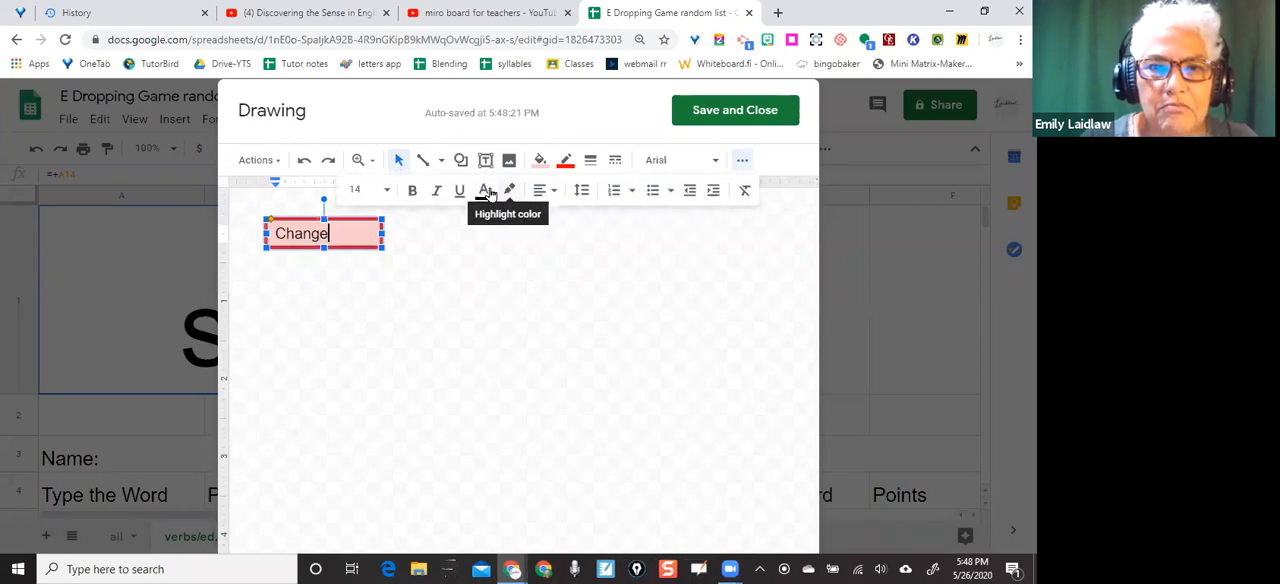
left_click(485, 191)
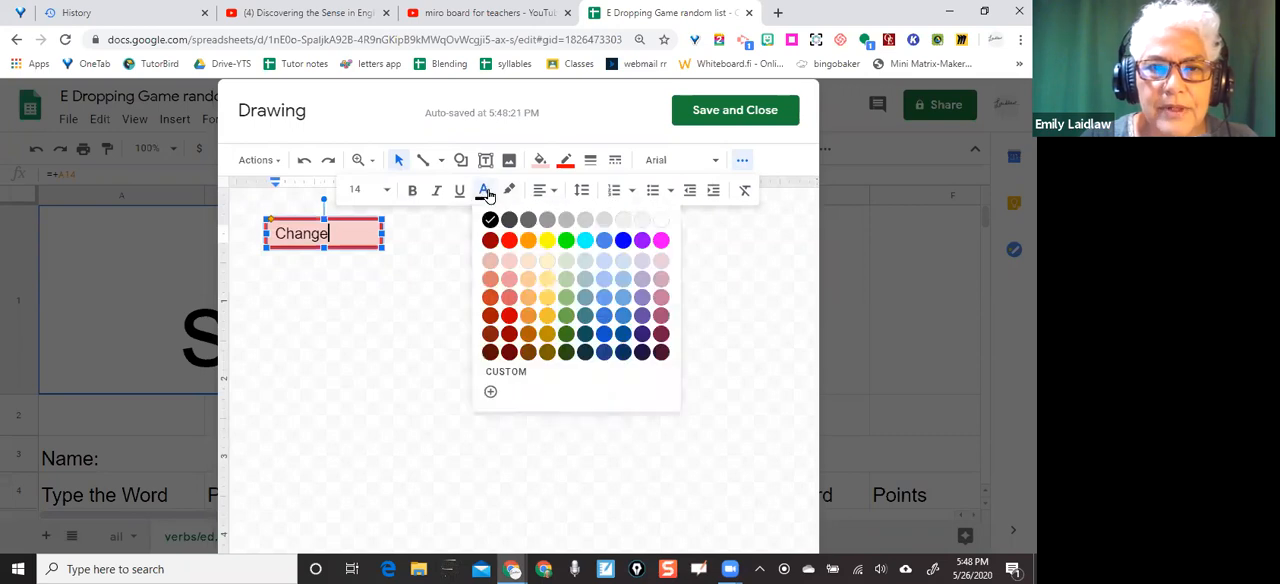
left_click(509, 241)
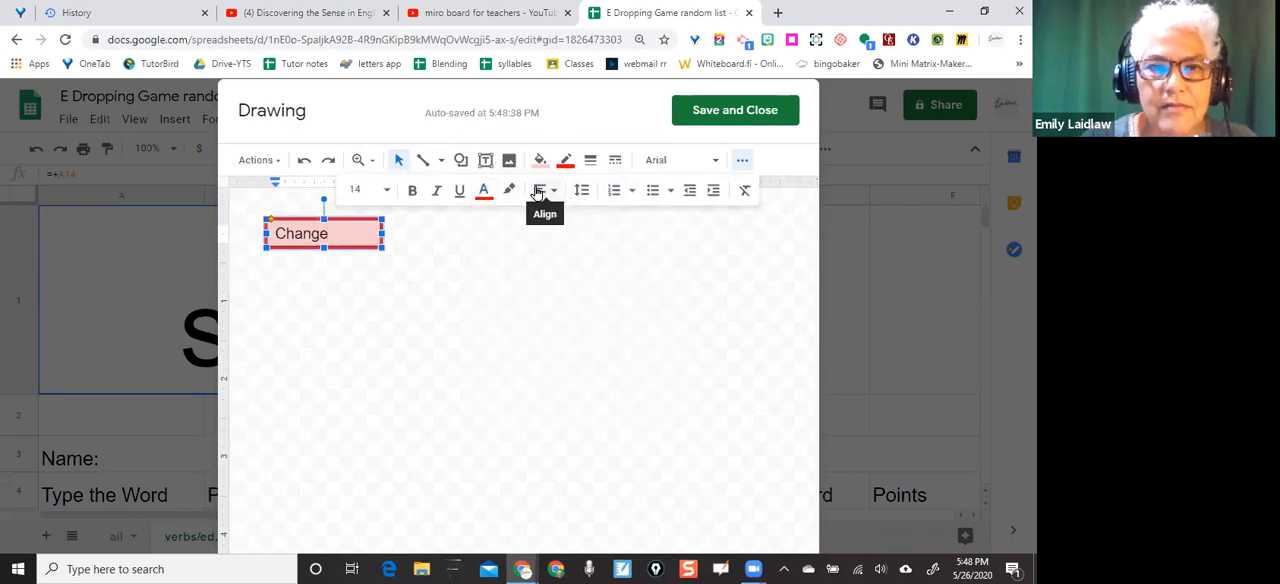
left_click(538, 192)
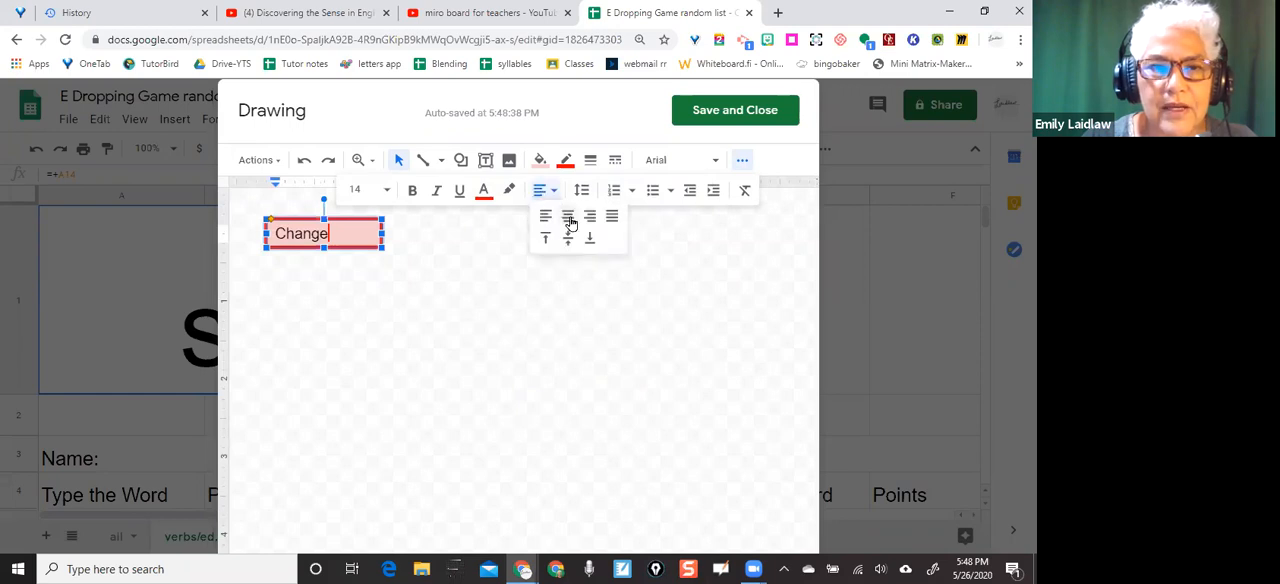
left_click(569, 220)
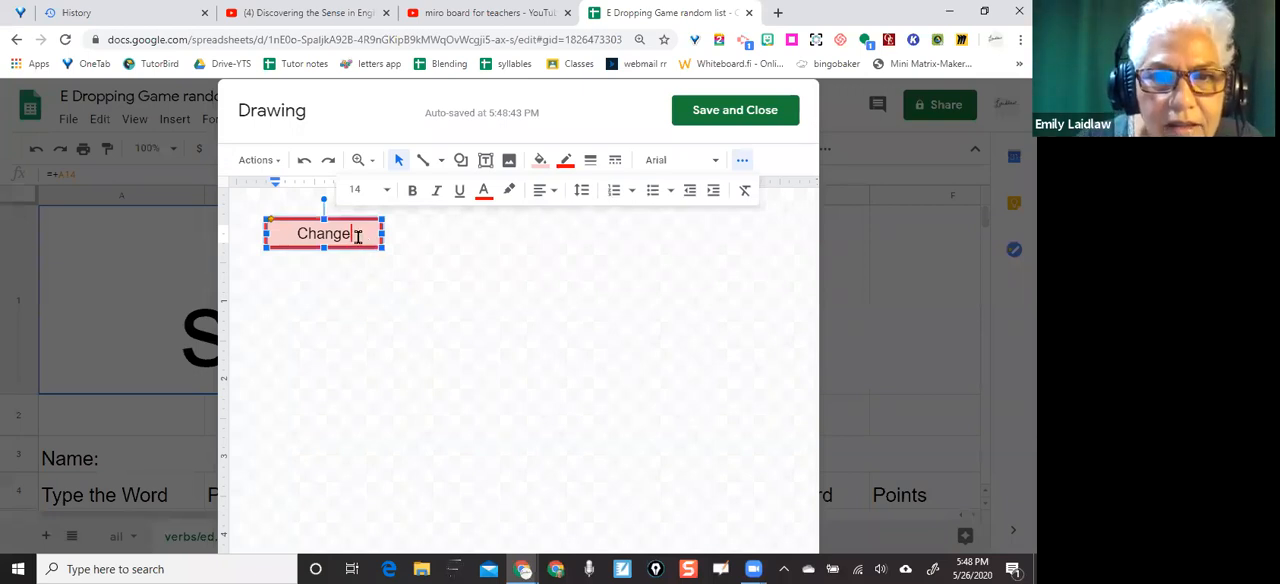
Select the whole word "Change" in the rounded rectangle and color the text red
left_click(483, 190)
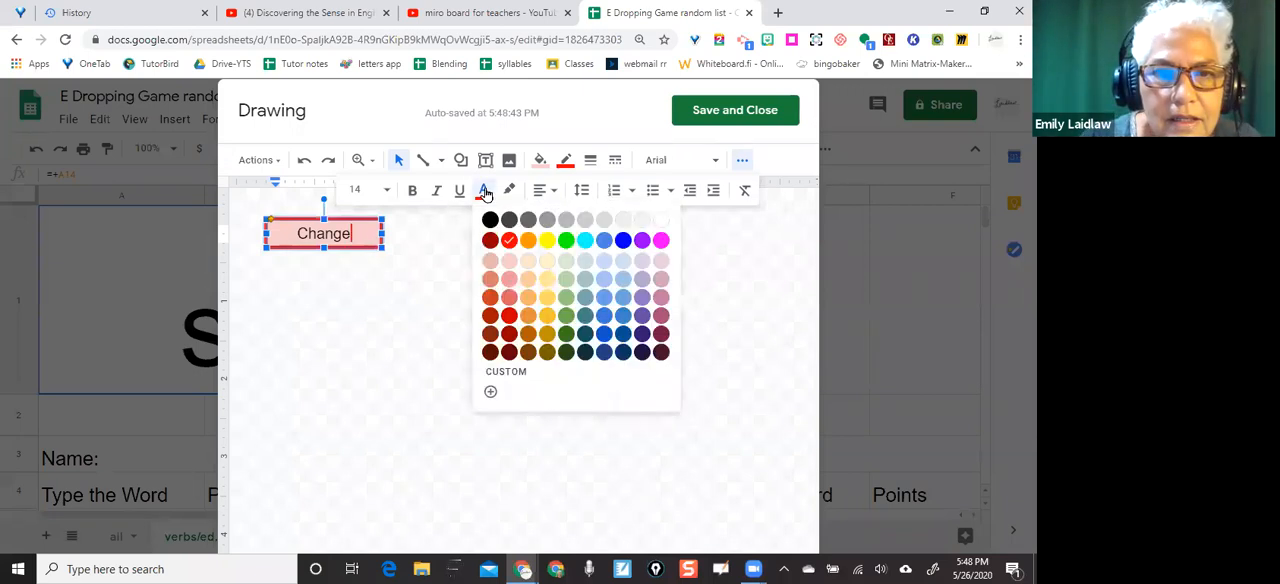
left_click(352, 233)
double_click(300, 231)
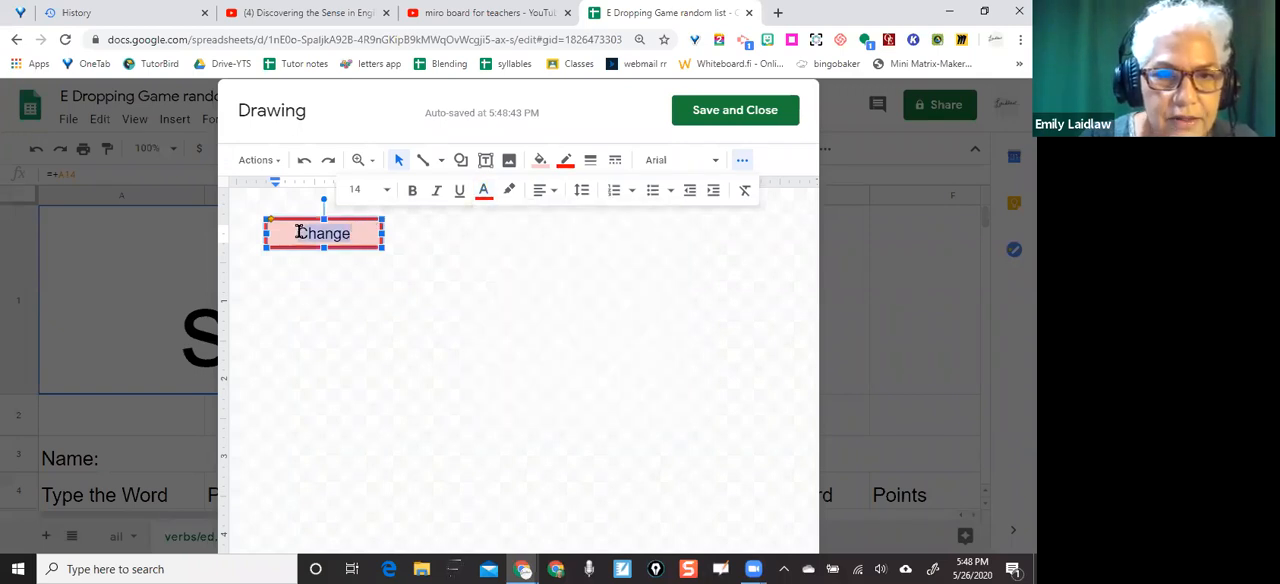
left_click(484, 190)
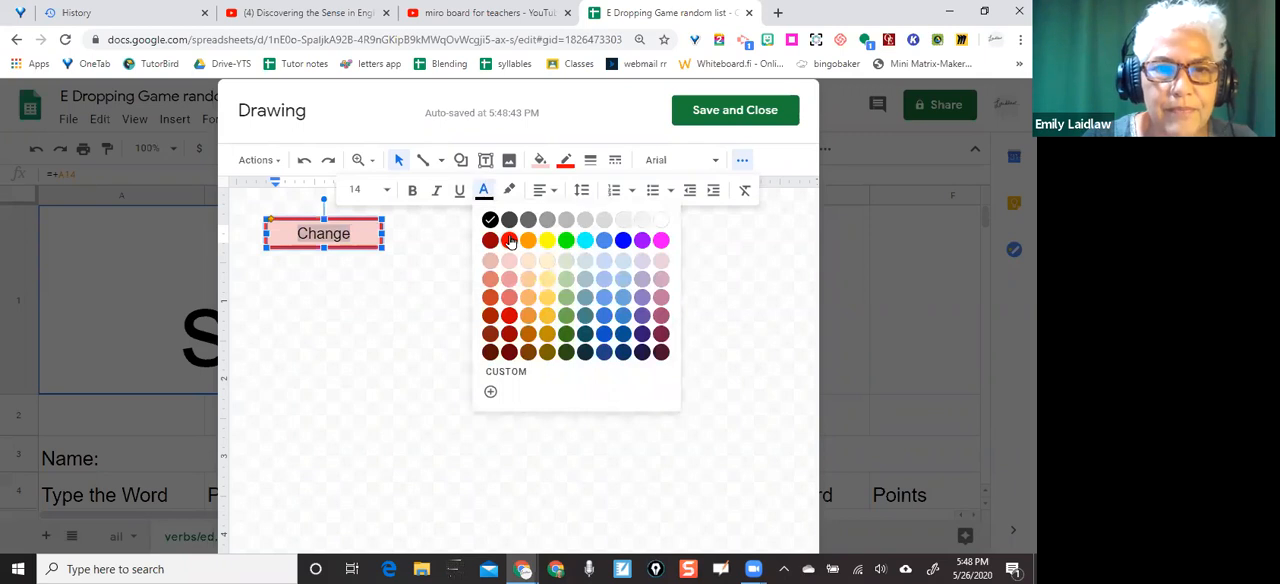
left_click(509, 240)
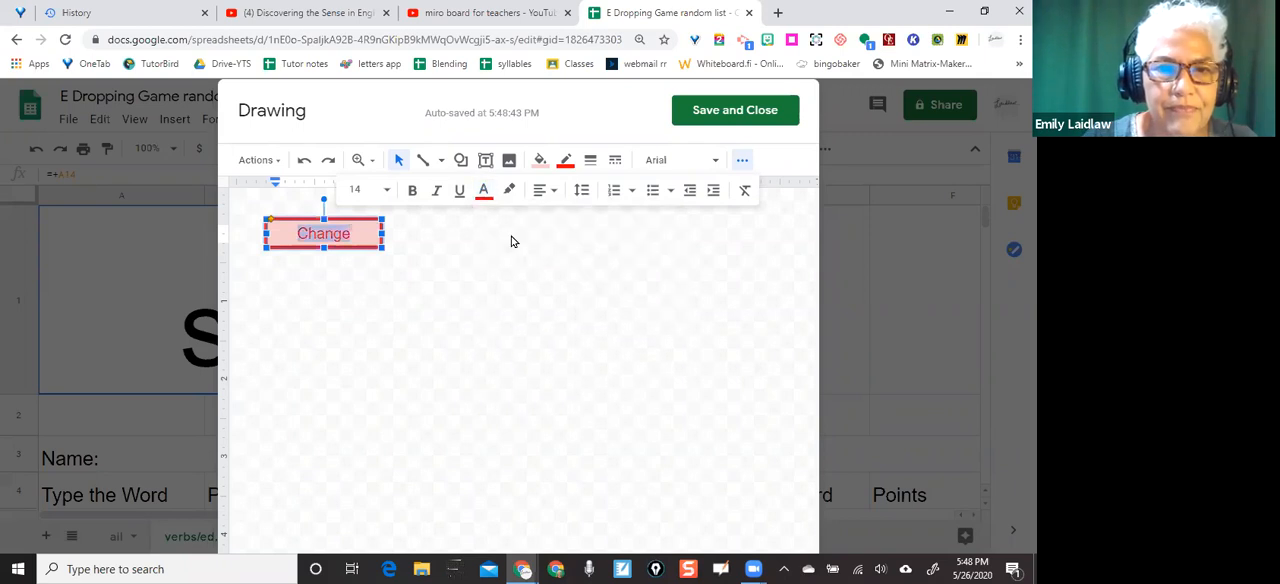
left_click(465, 273)
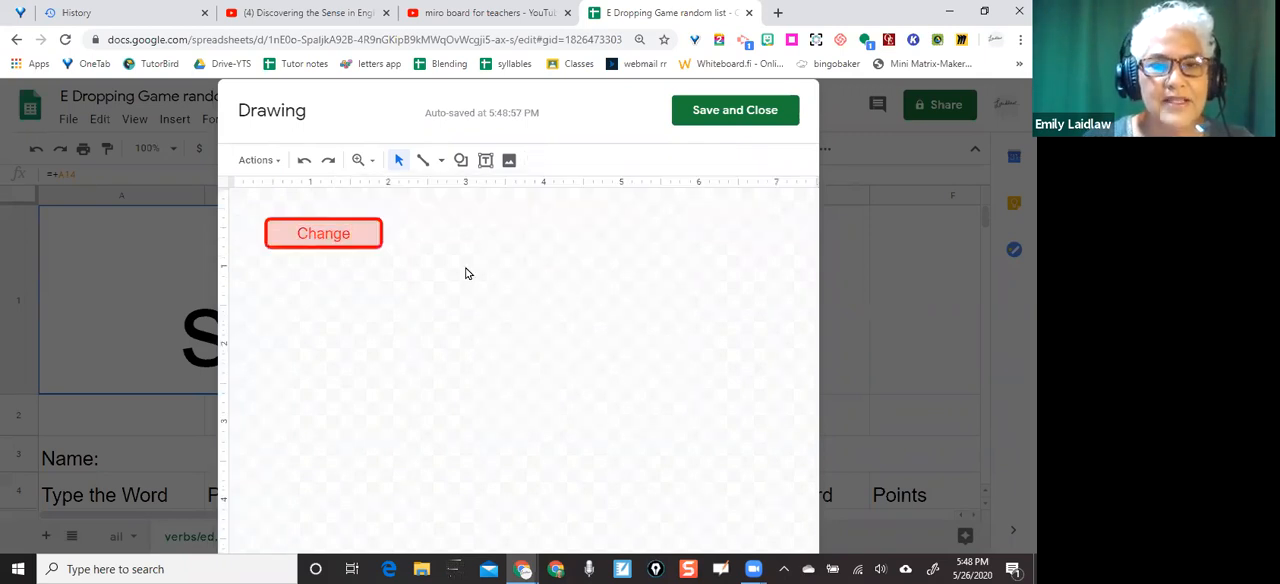
Save and close the drawing, and move the Change button from the large word cell into cell A2
left_click(743, 111)
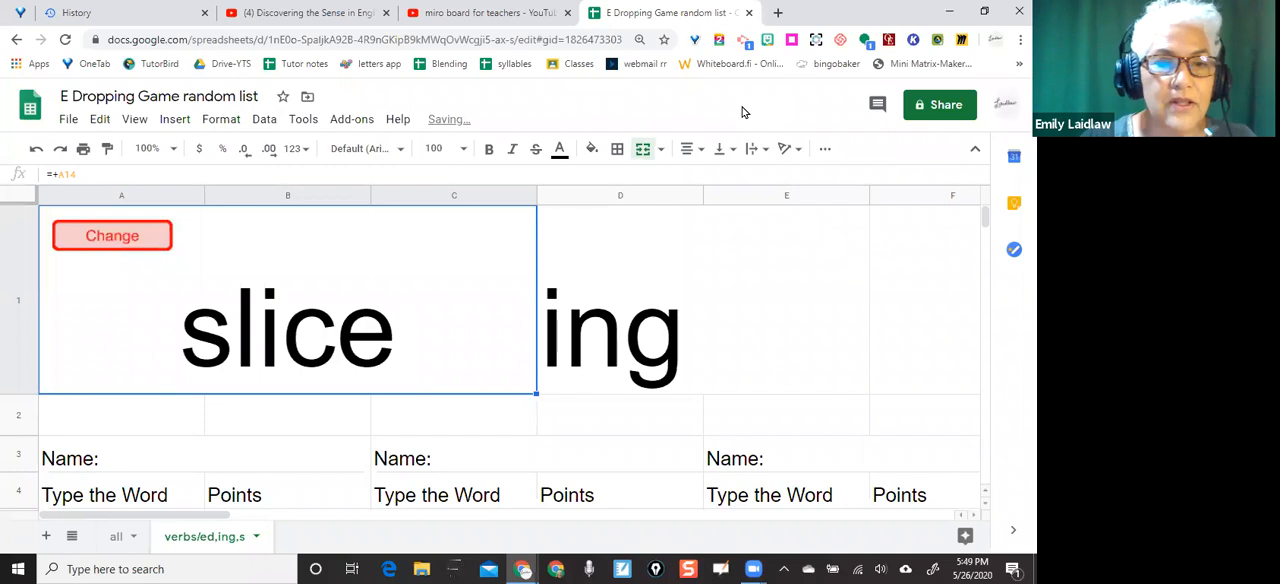
left_click(117, 233)
mouse_move(117, 233)
left_mouse_down()
mouse_move(127, 322)
mouse_move(116, 418)
left_mouse_up()
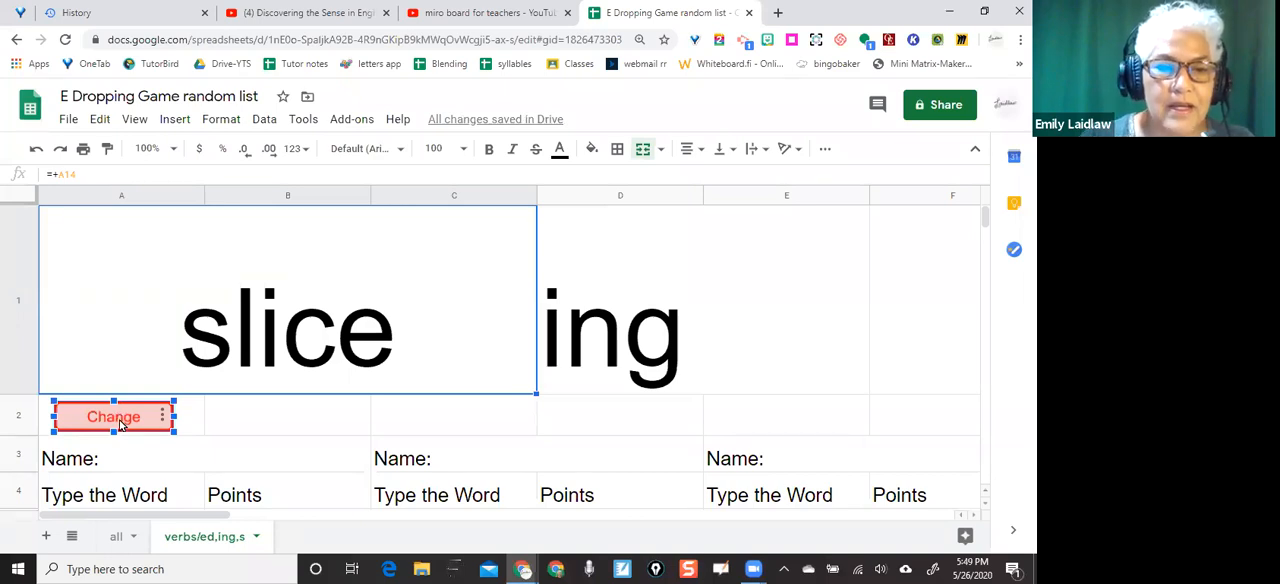
scroll(119, 424, "down", 2)
left_click(119, 426)
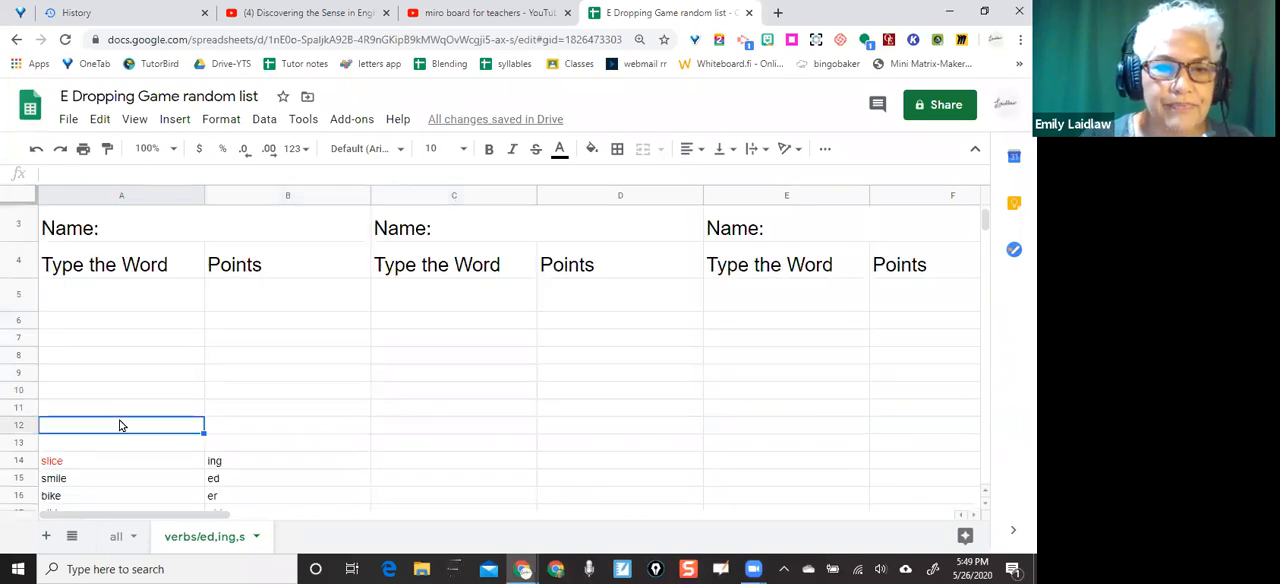
scroll(119, 425, "up", 2)
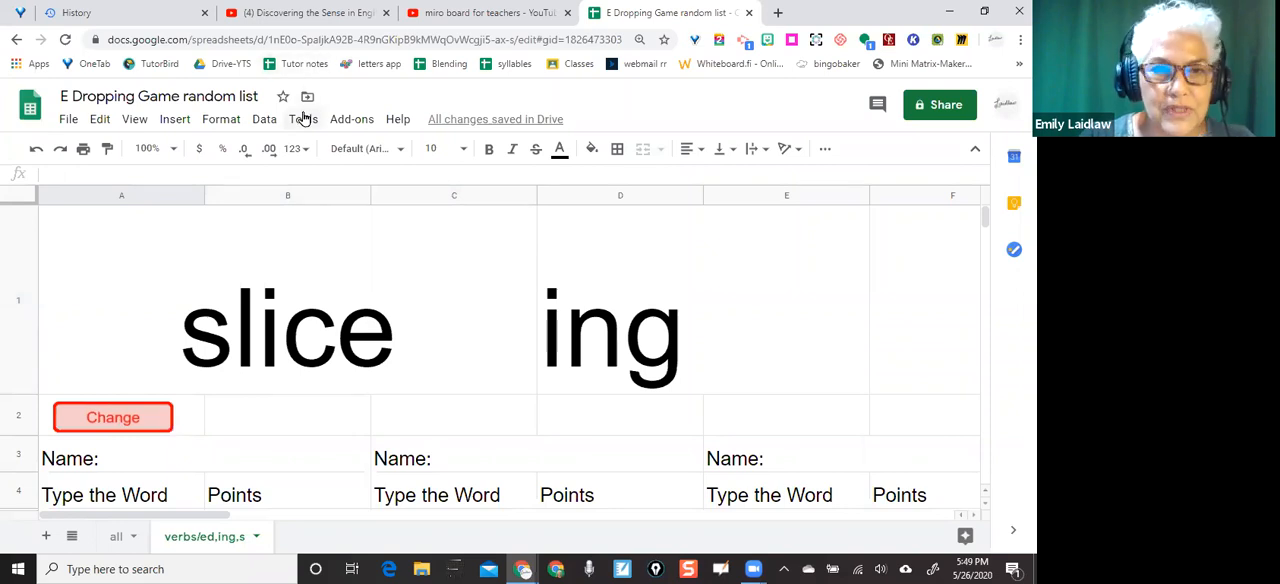
Start recording a new macro with absolute references
left_click(305, 119)
mouse_move(332, 221)
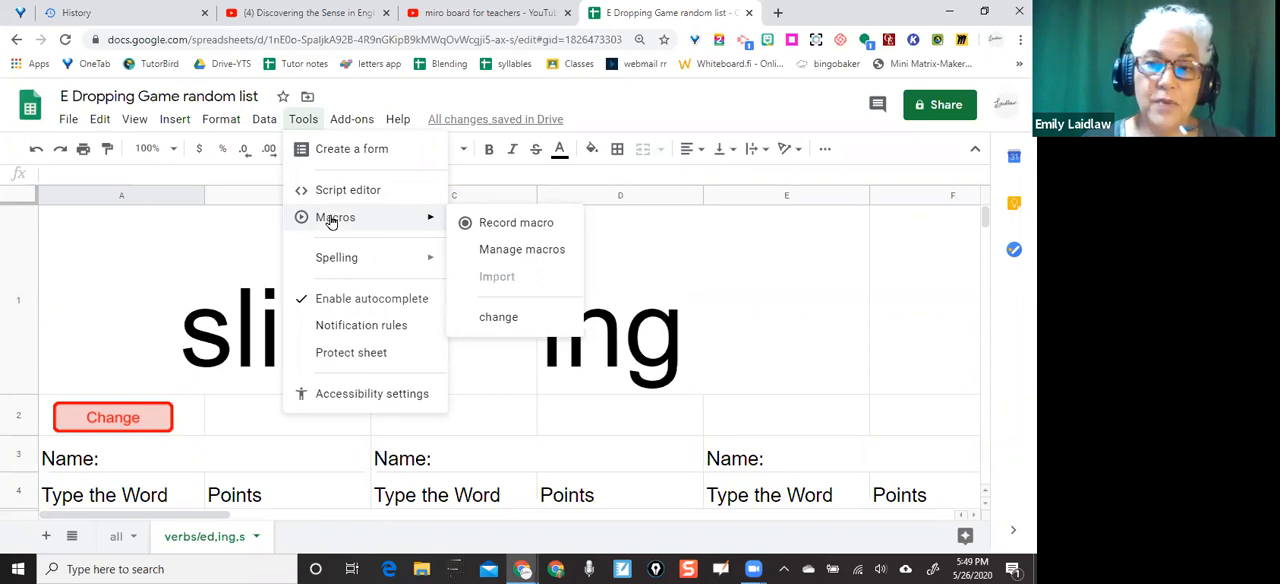
left_click(489, 223)
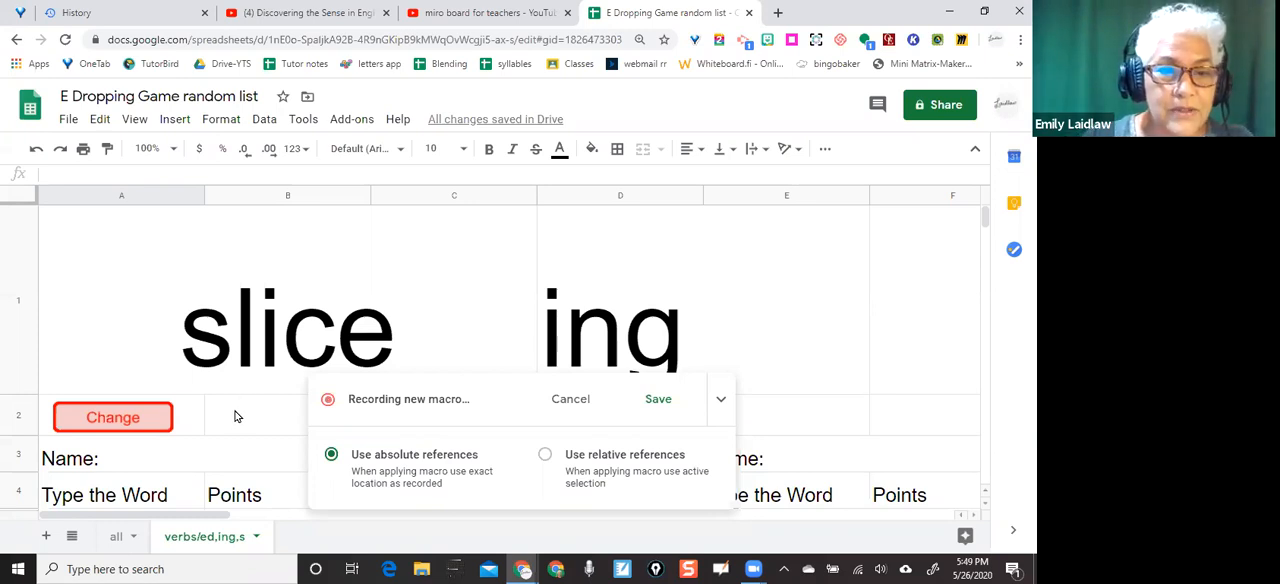
Randomize the order of the base word list in A14:A86 as part of the macro
left_click(55, 357)
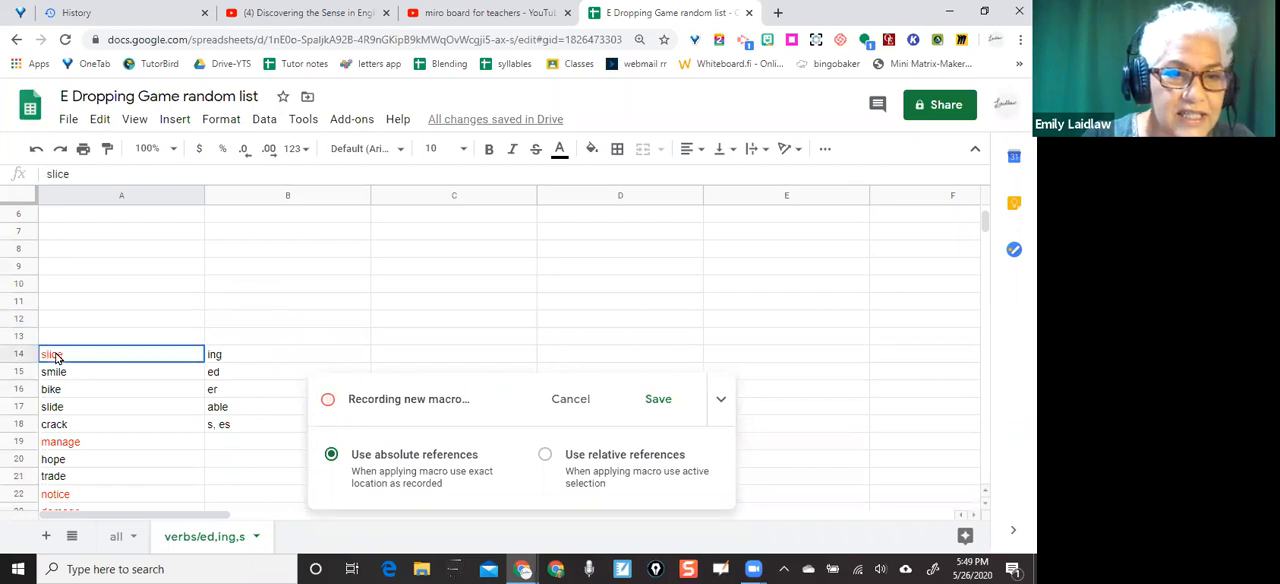
left_click_drag(55, 357, 70, 520)
mouse_move(69, 441)
left_mouse_down()
mouse_move(70, 428)
mouse_move(73, 451)
left_mouse_up()
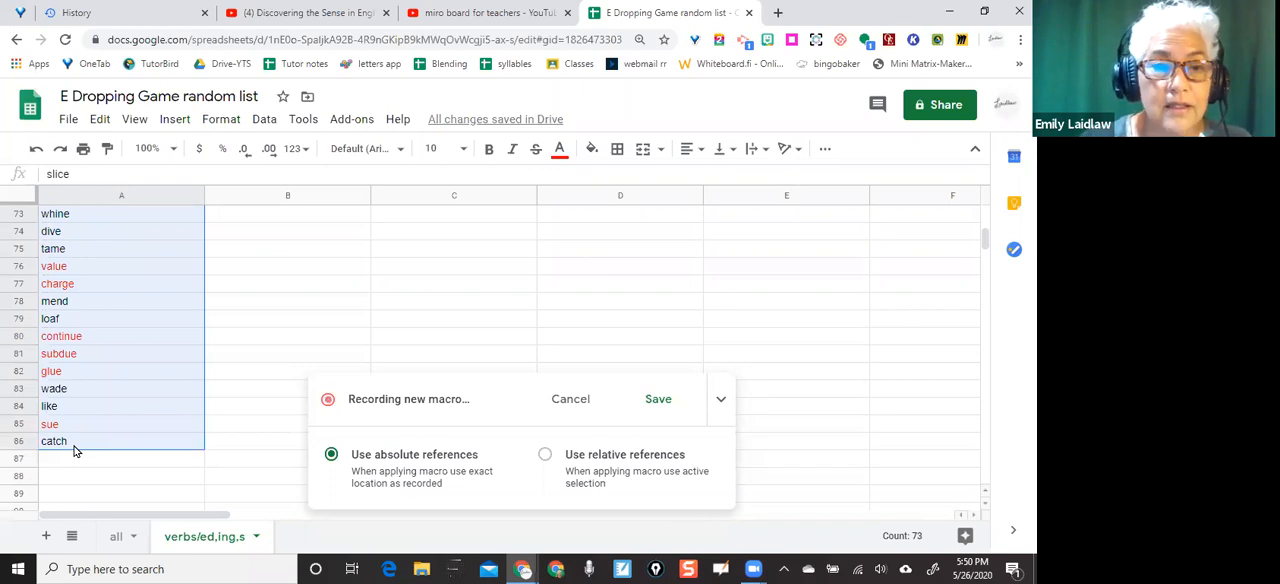
right_click(73, 451)
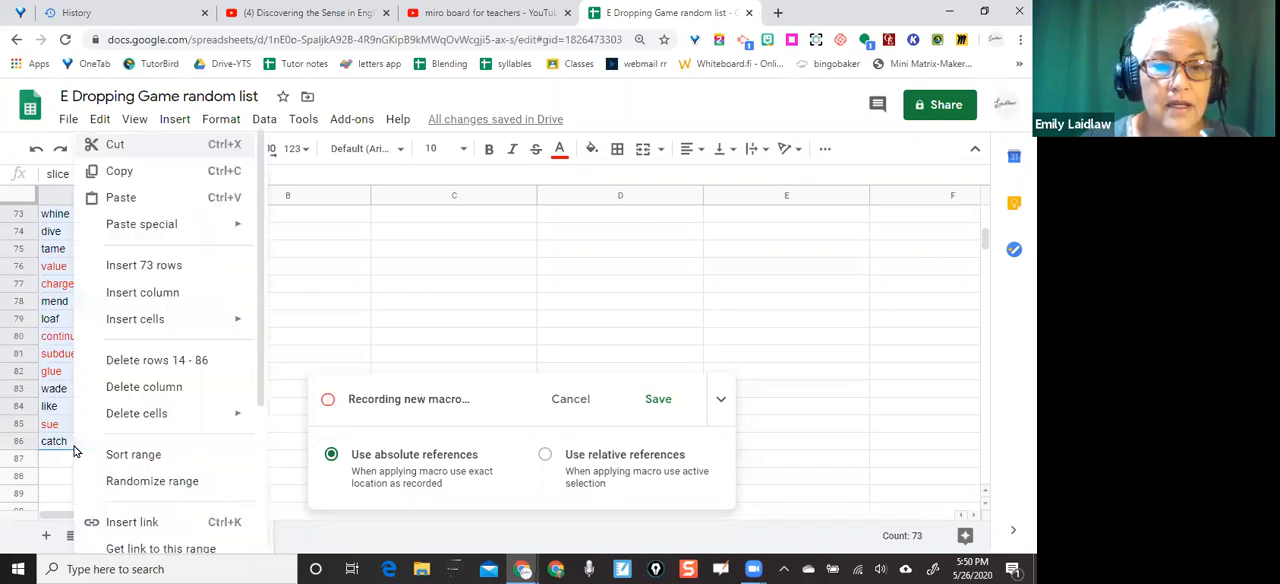
left_click(137, 482)
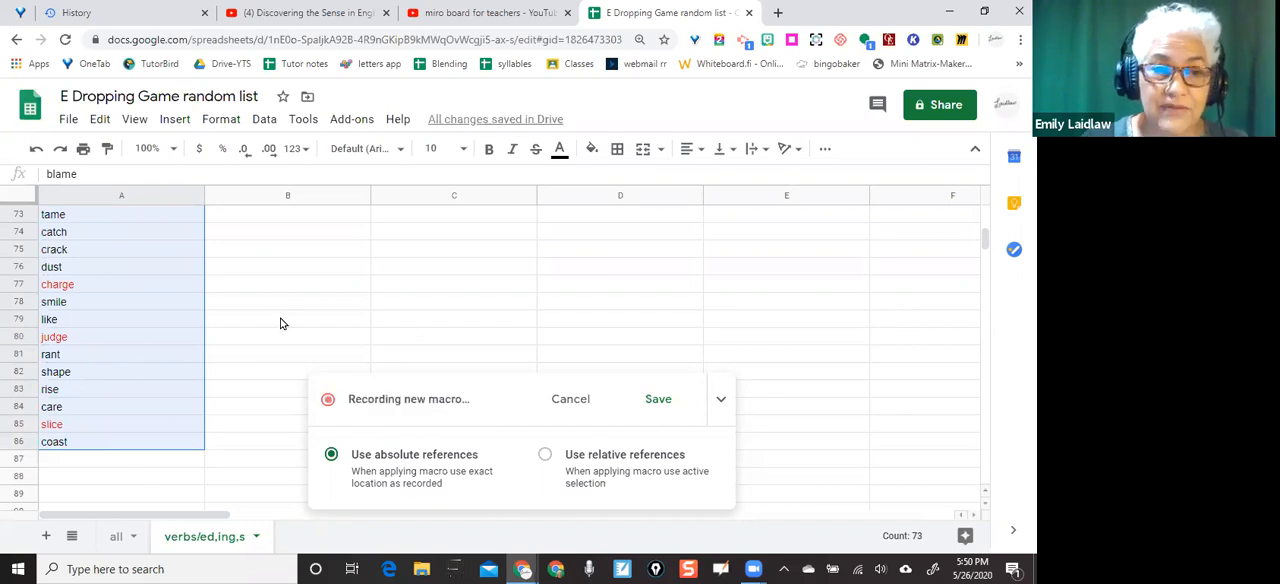
Randomize the order of the suffix list in B14:B18 as part of the macro
scroll(300, 484, "up", 3)
scroll(262, 315, "up", 3)
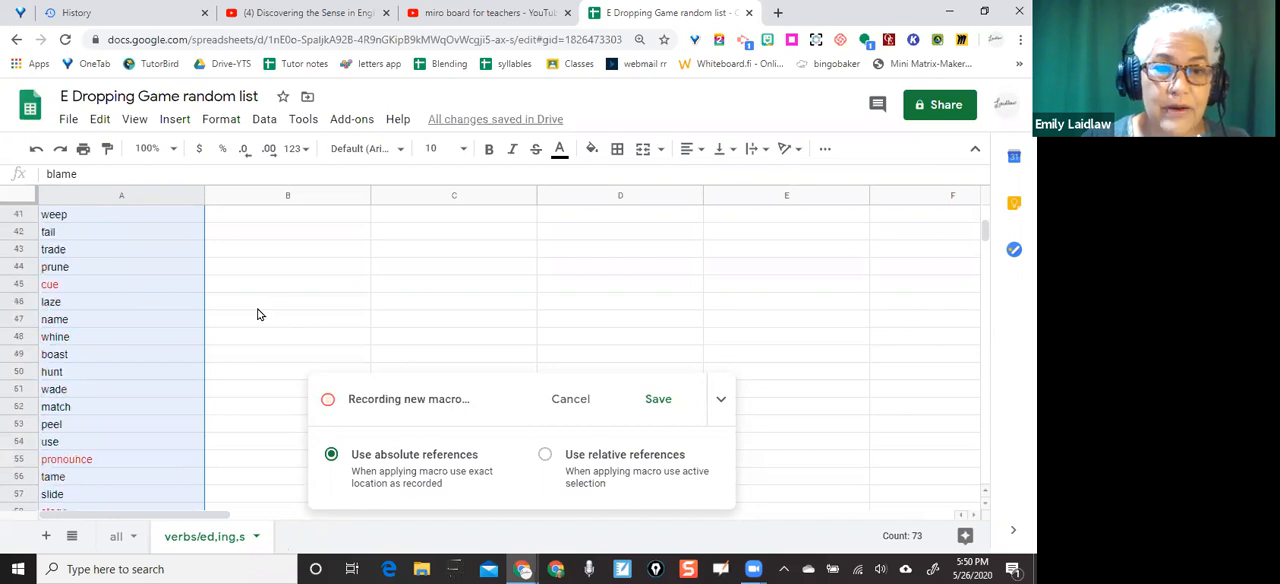
scroll(258, 351, "up", 2)
scroll(256, 351, "up", 5)
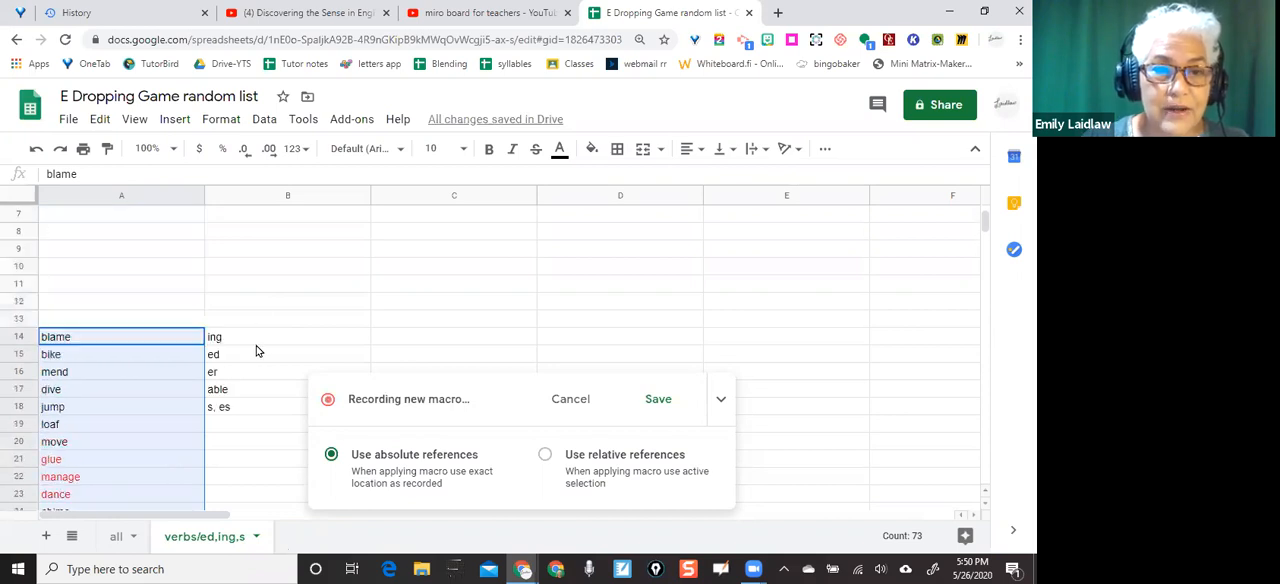
scroll(256, 351, "down", 1)
scroll(256, 351, "down", 2)
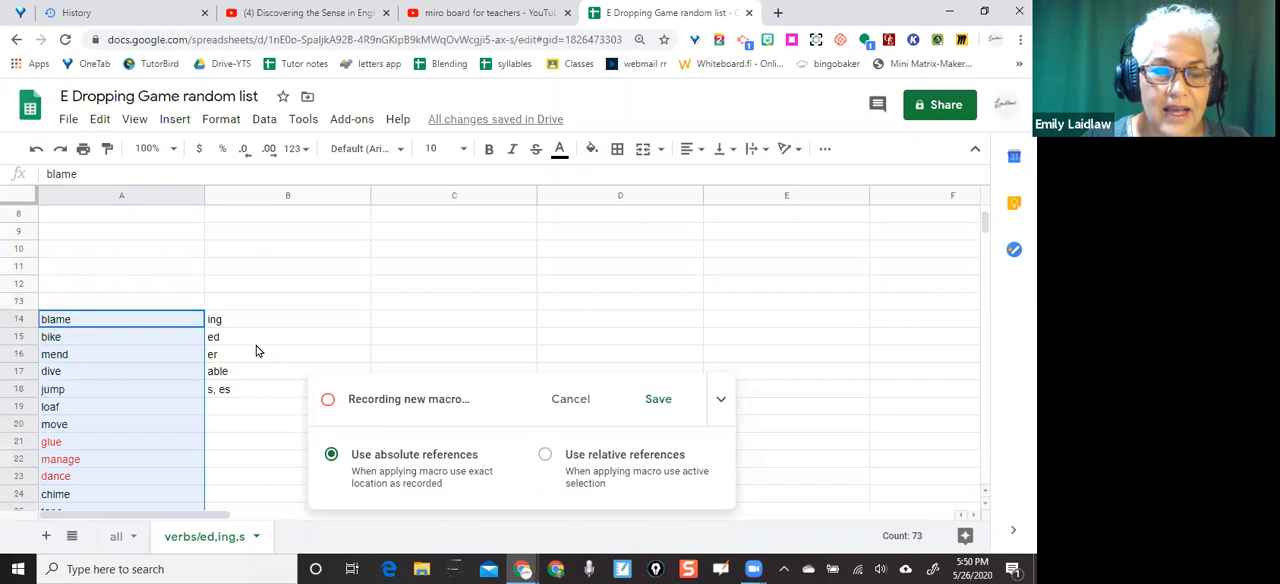
left_click_drag(231, 320, 230, 393)
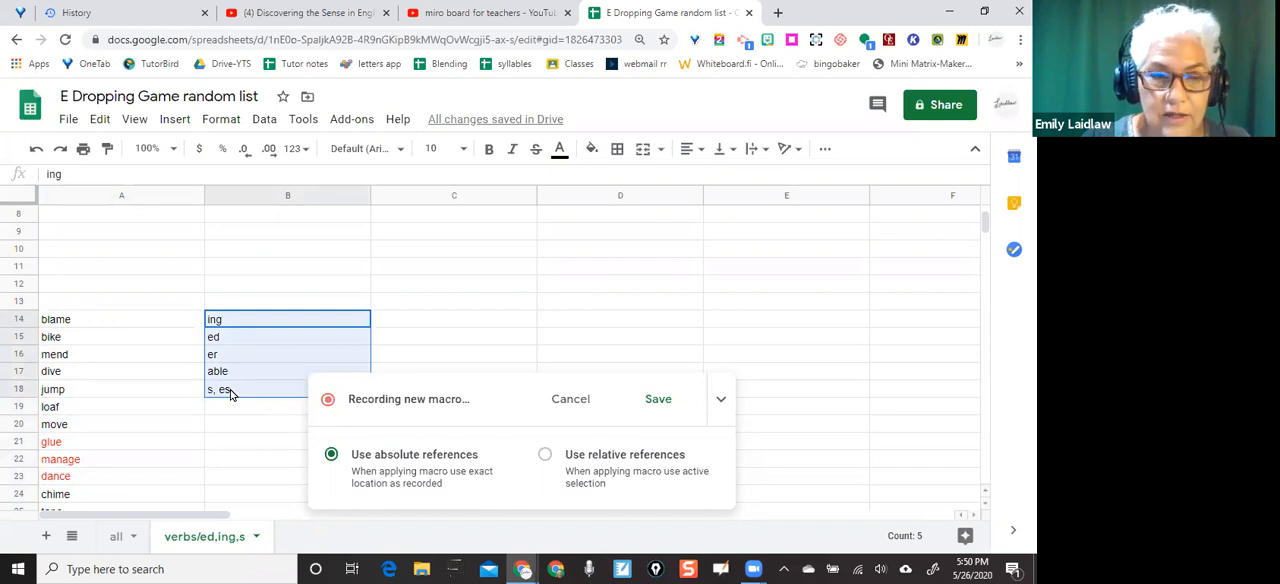
right_click(230, 394)
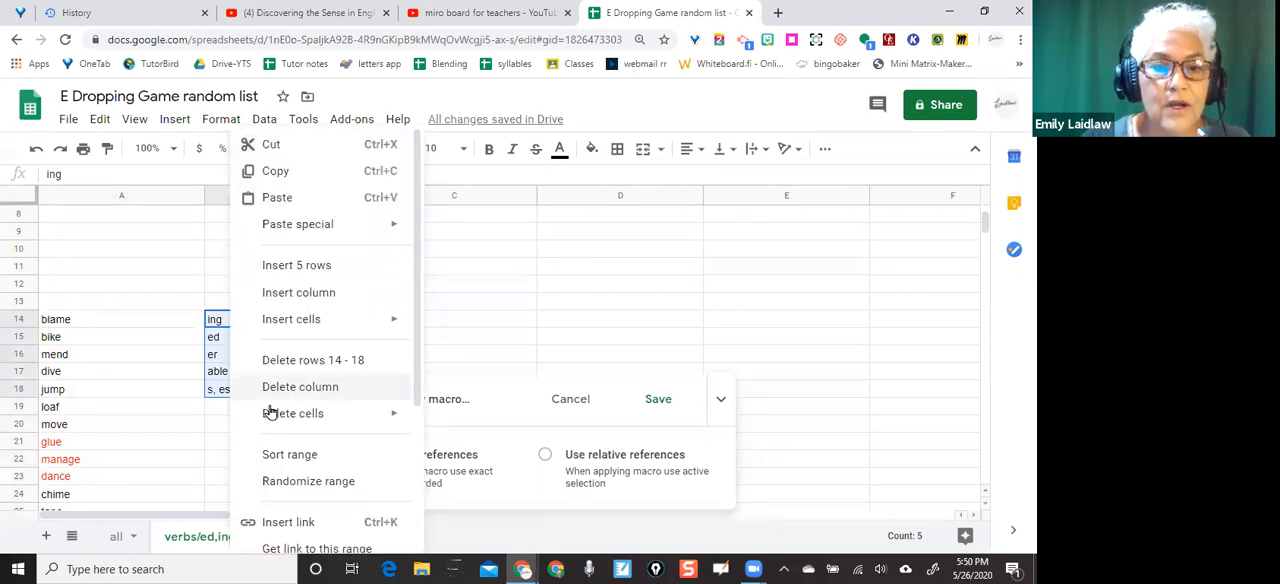
left_click(309, 482)
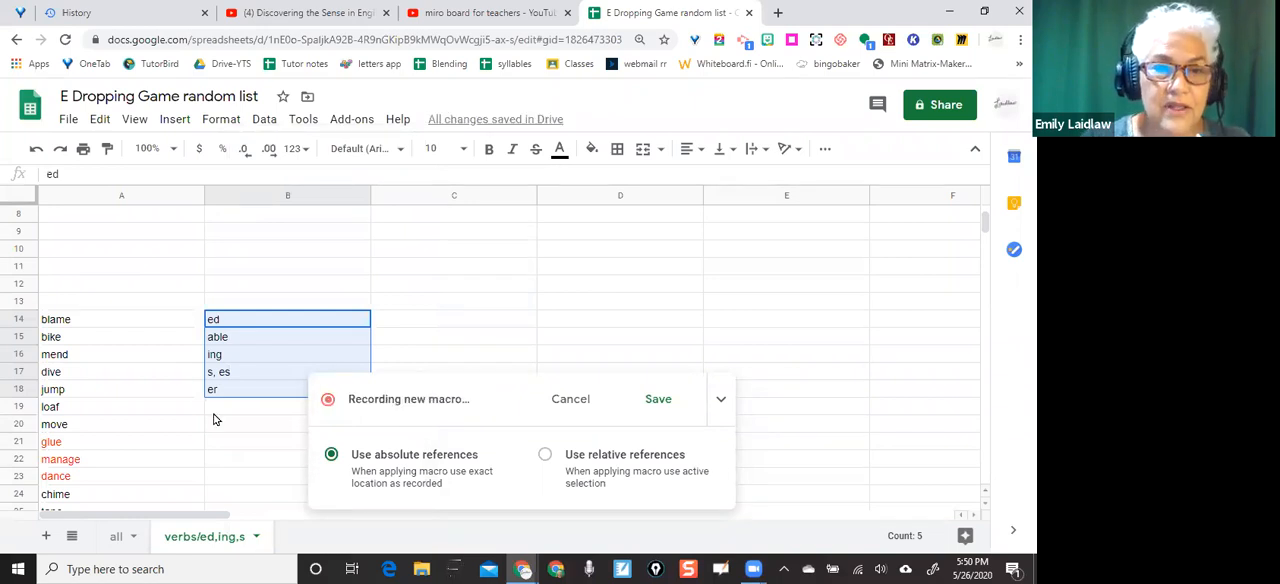
Return to the top of the sheet and select the merged word cell A1 as the macro's ending position
scroll(70, 497, "up", 3)
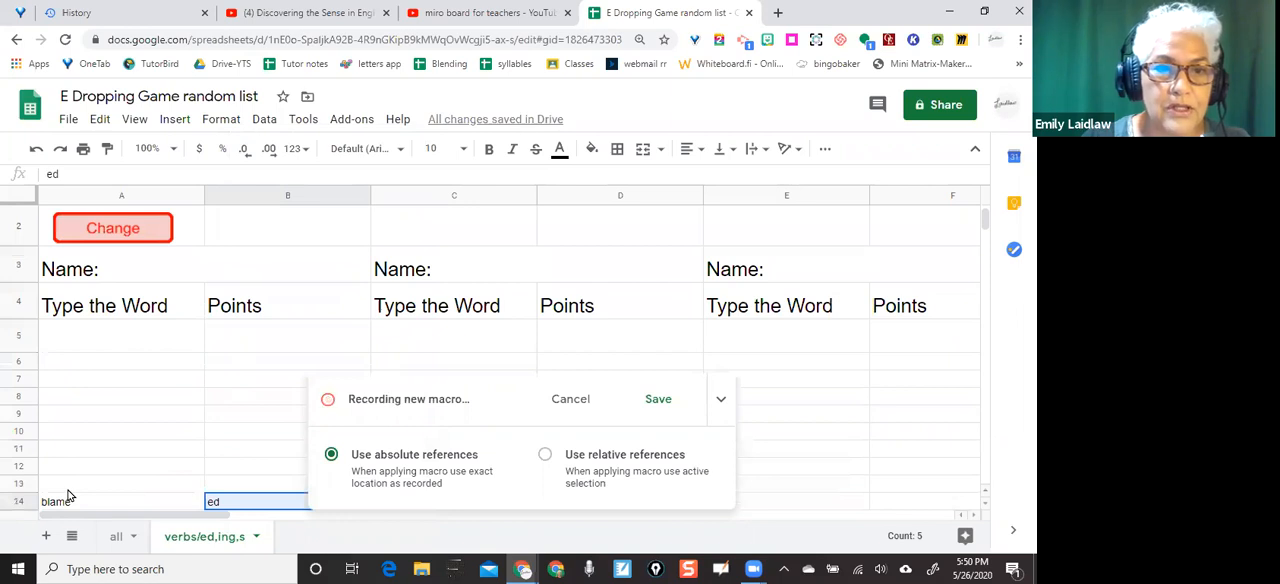
left_click(68, 486)
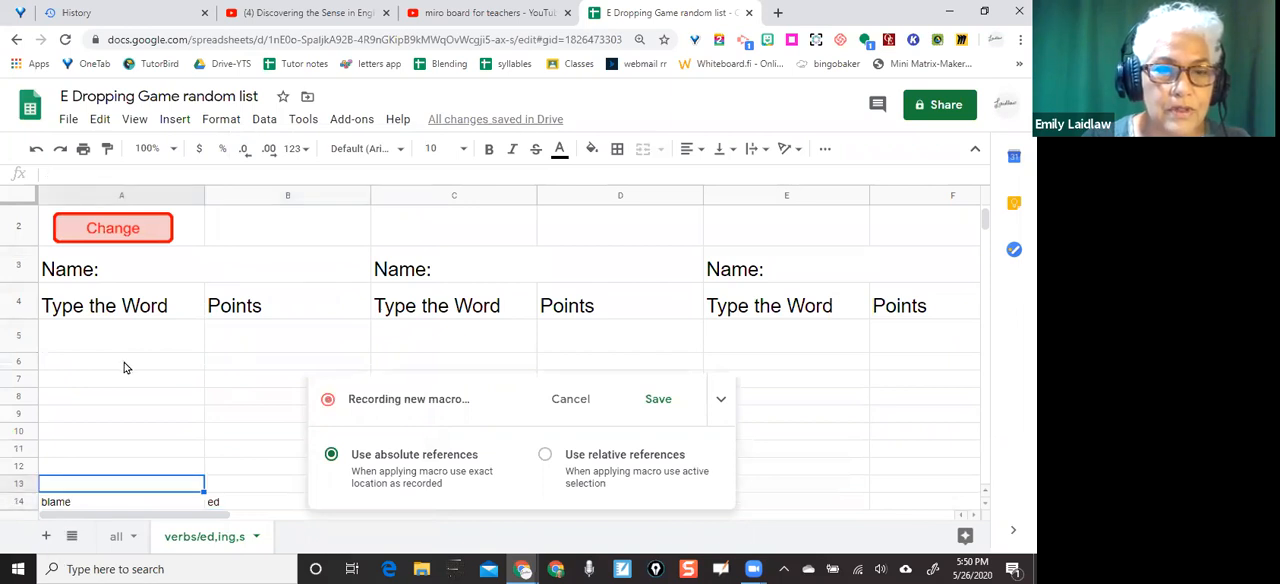
scroll(105, 459, "up", 2)
left_click(80, 287)
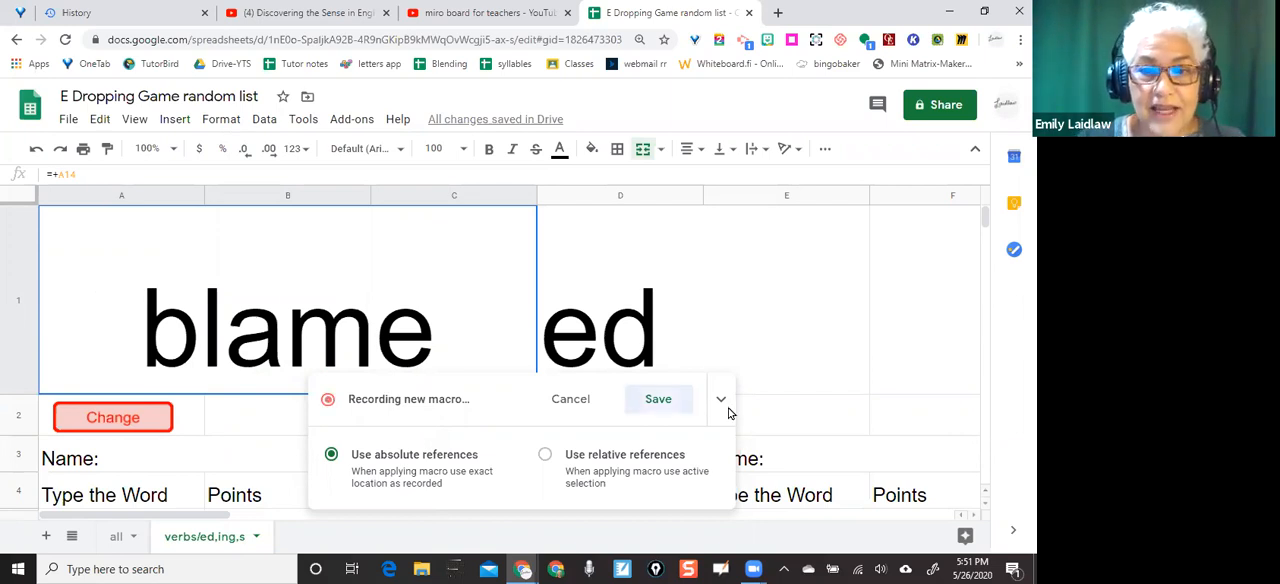
Finish recording the macro and save it under the name "verbs" without a shortcut number
left_click(662, 400)
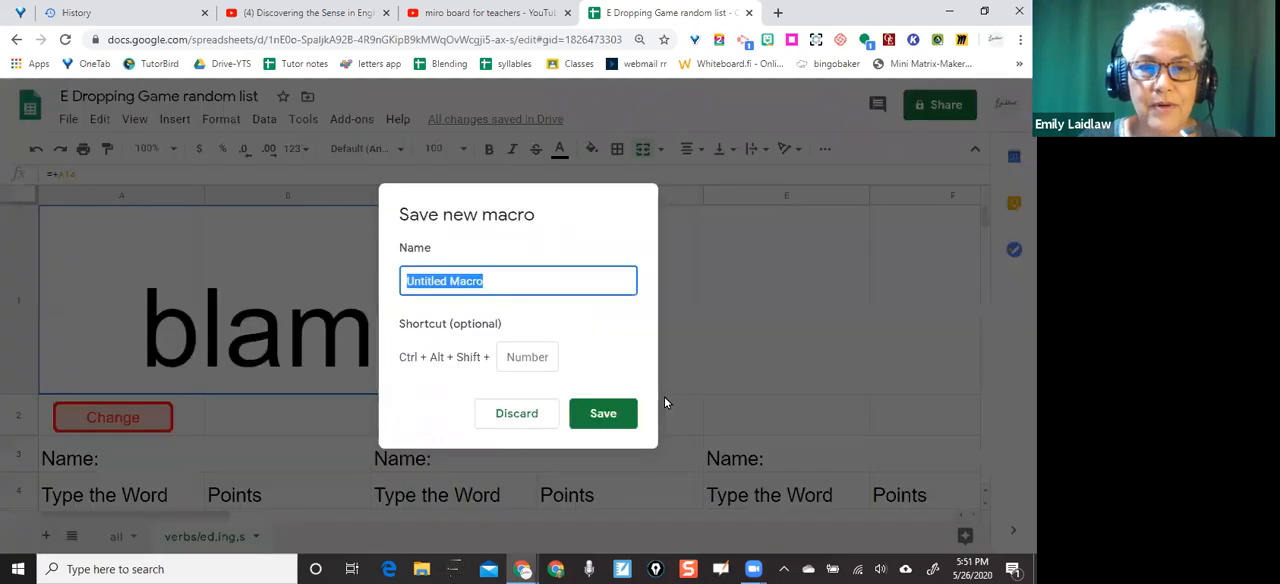
left_click(490, 289)
key("BackSpace")
key("BackSpace")
key("BackSpace")
key("BackSpace")
key("BackSpace")
key("BackSpace")
key("BackSpace")
key("BackSpace")
key("BackSpace")
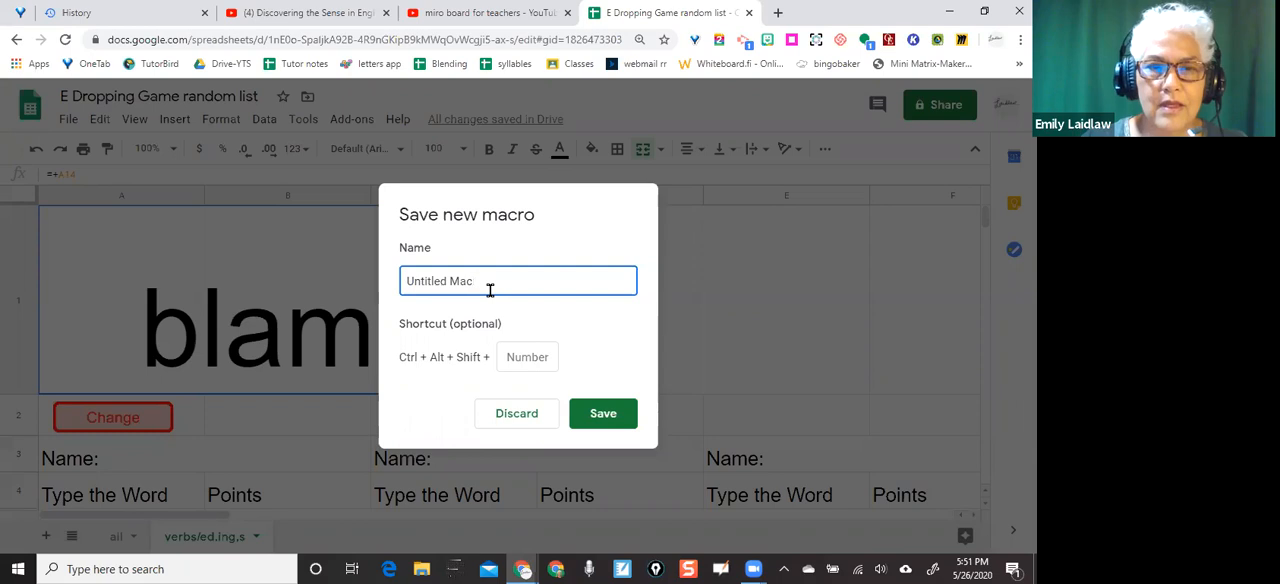
key("BackSpace")
key("BackSpace")
key("BackSpace")
key("BackSpace")
key("BackSpace")
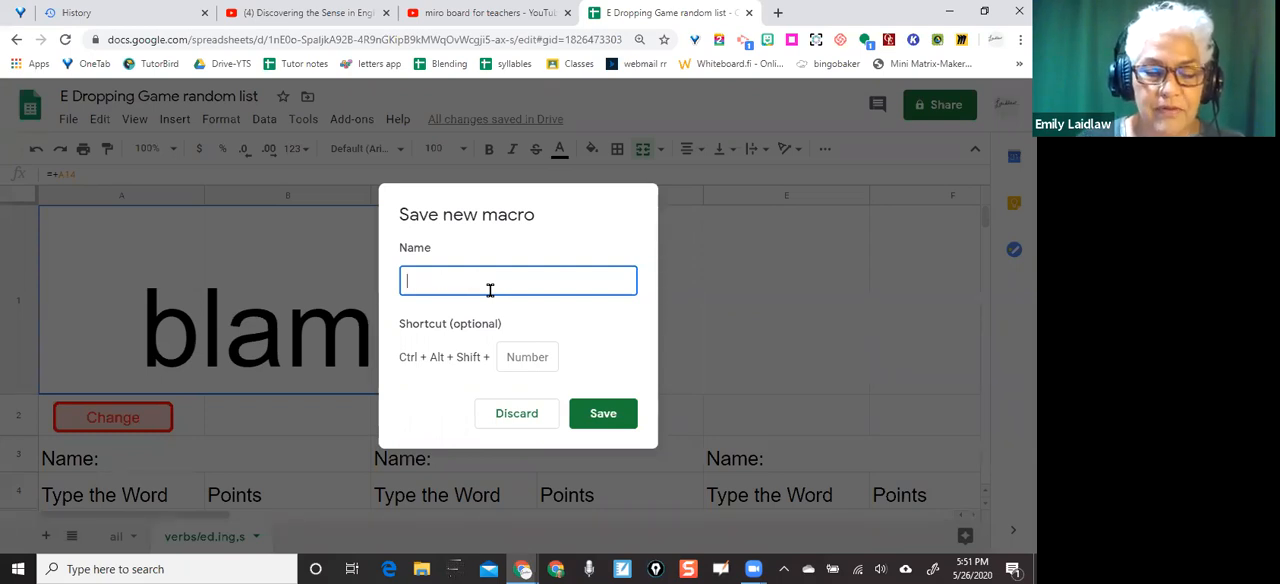
type("verbs")
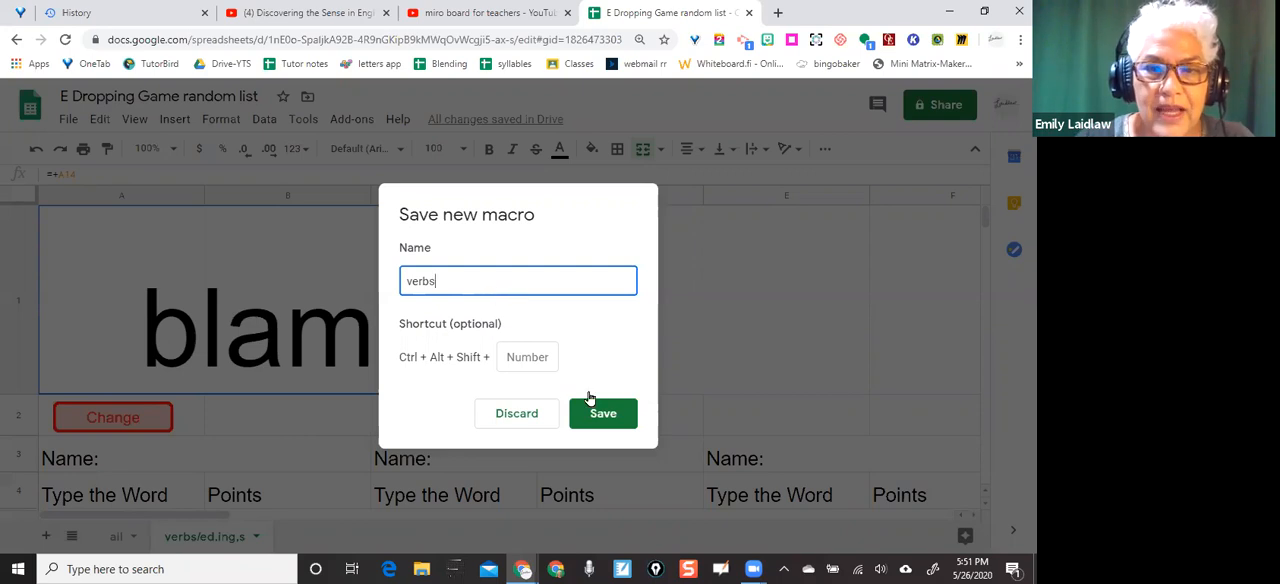
left_click(612, 421)
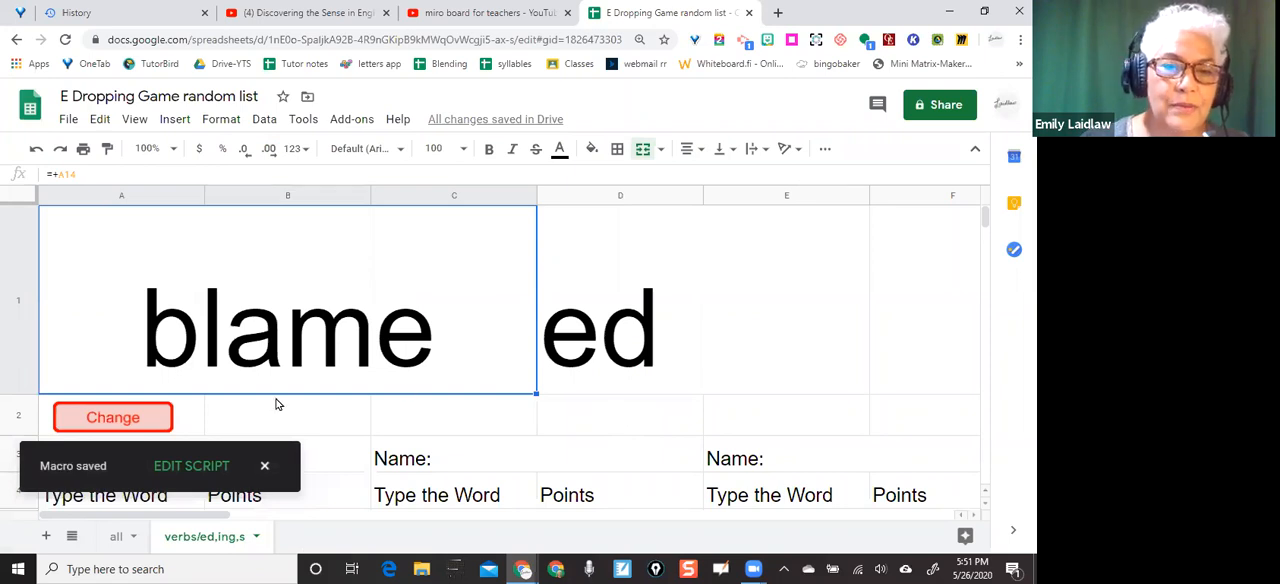
Assign the "verbs" script to the red Change button drawing in row 2
left_click(148, 420)
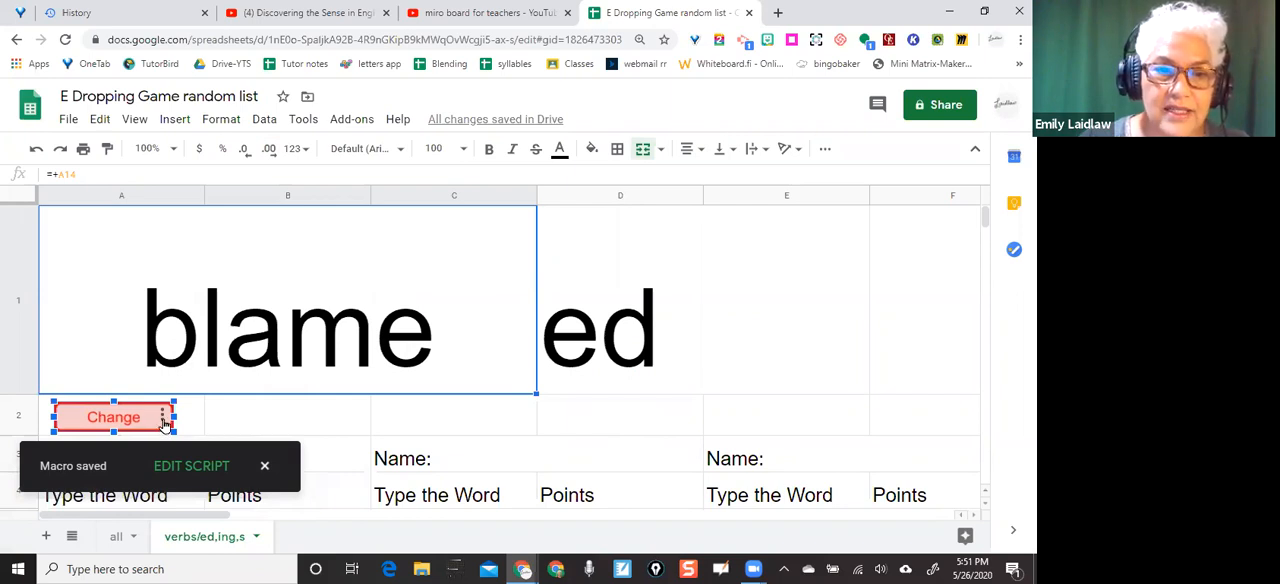
left_click(164, 423)
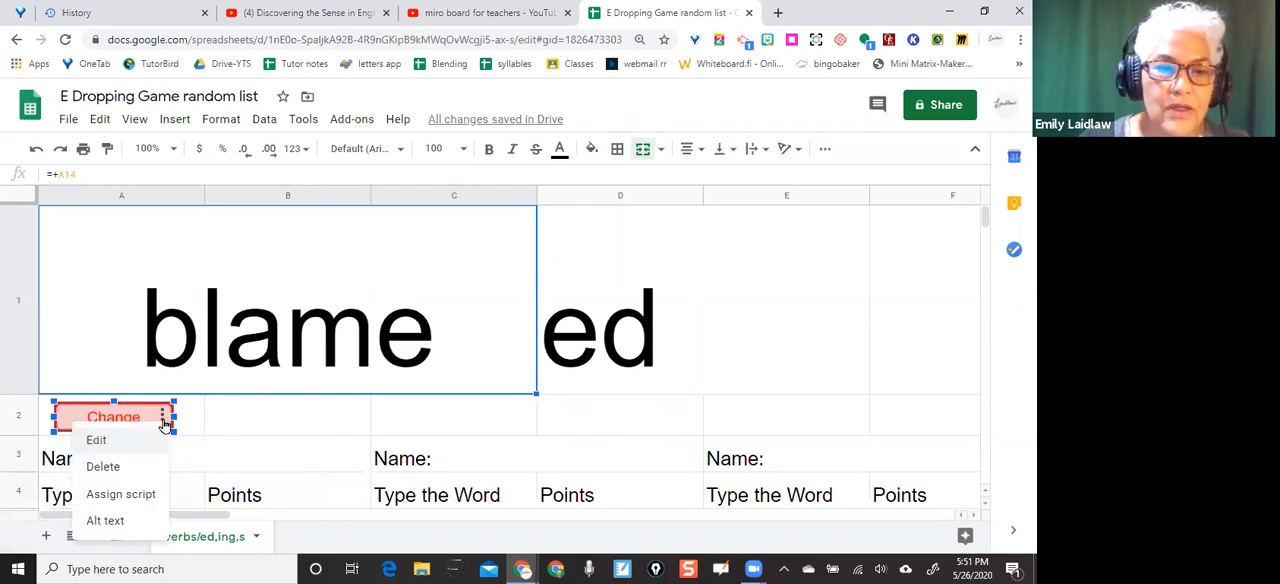
left_click(135, 495)
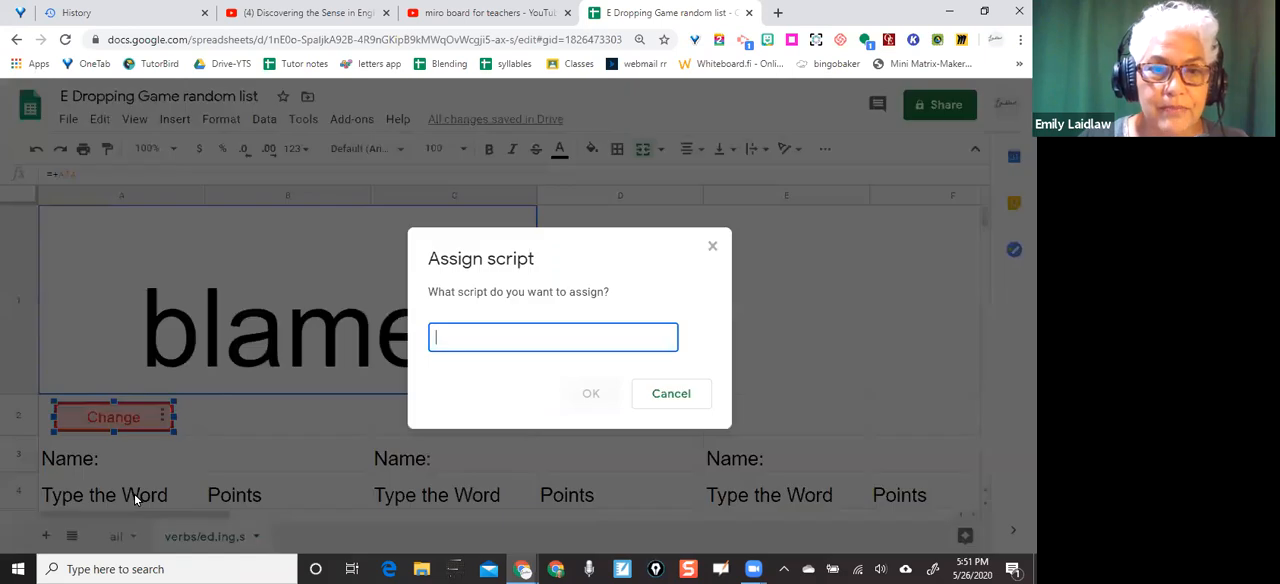
type("verbs")
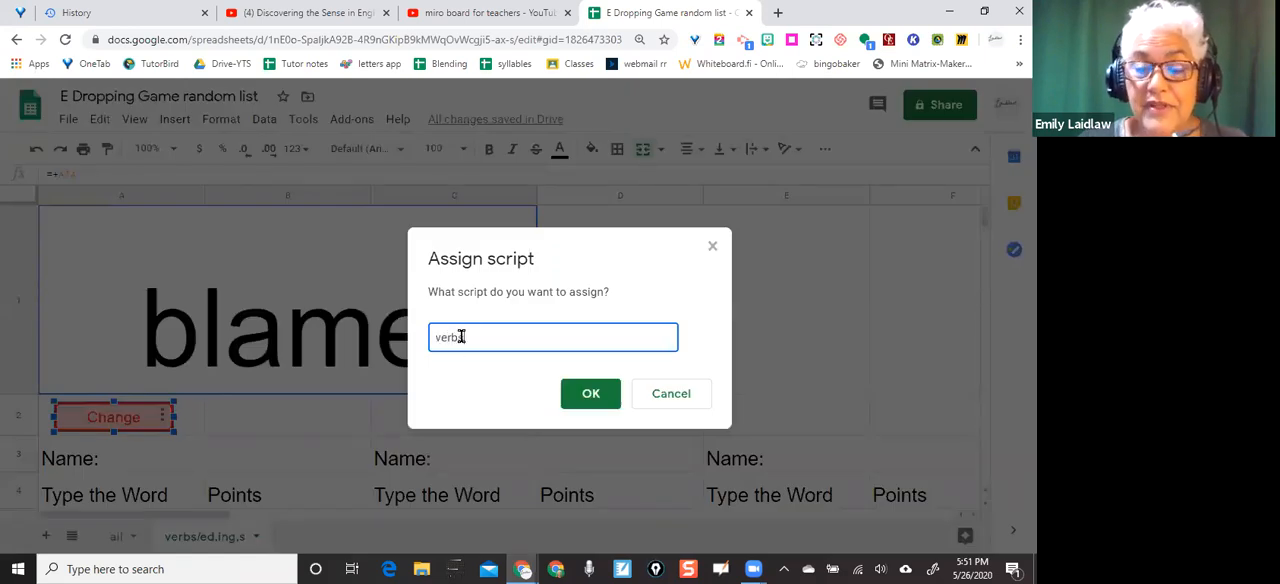
left_click(585, 396)
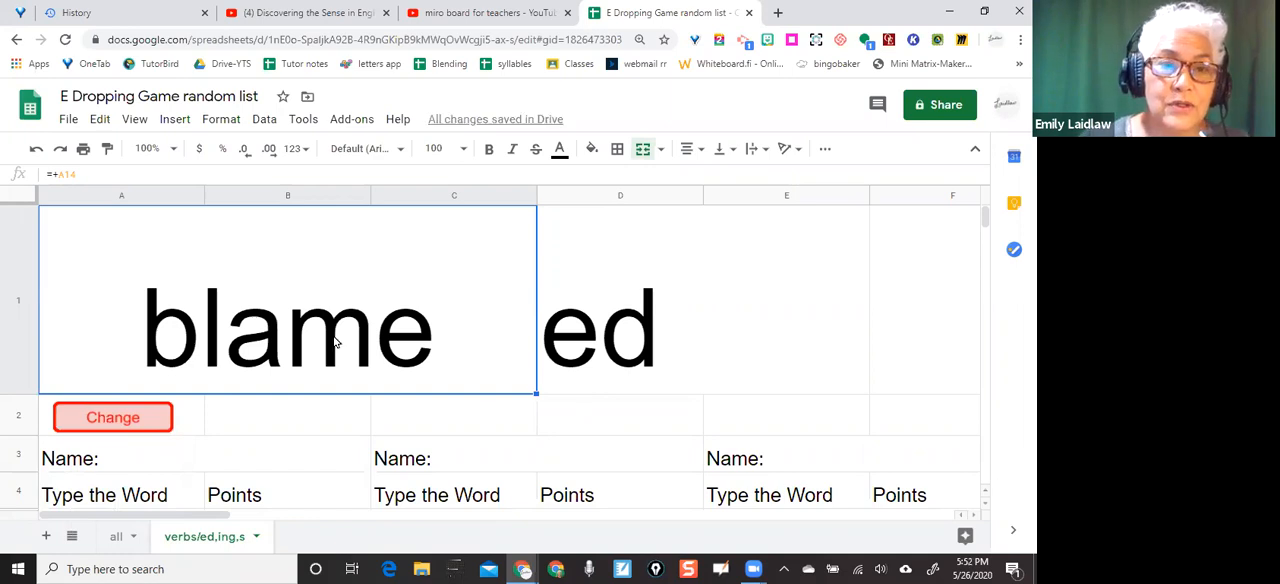
Test the Change button by running it four times, and check the shuffled word and suffix lists starting in row 14
left_click(131, 419)
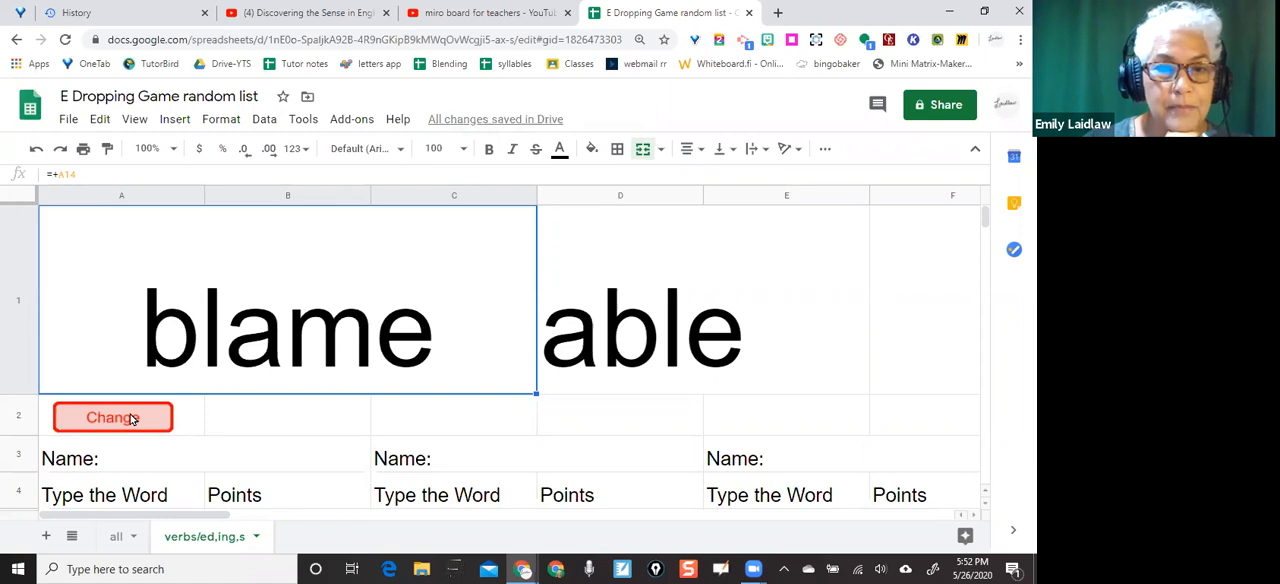
left_click(131, 419)
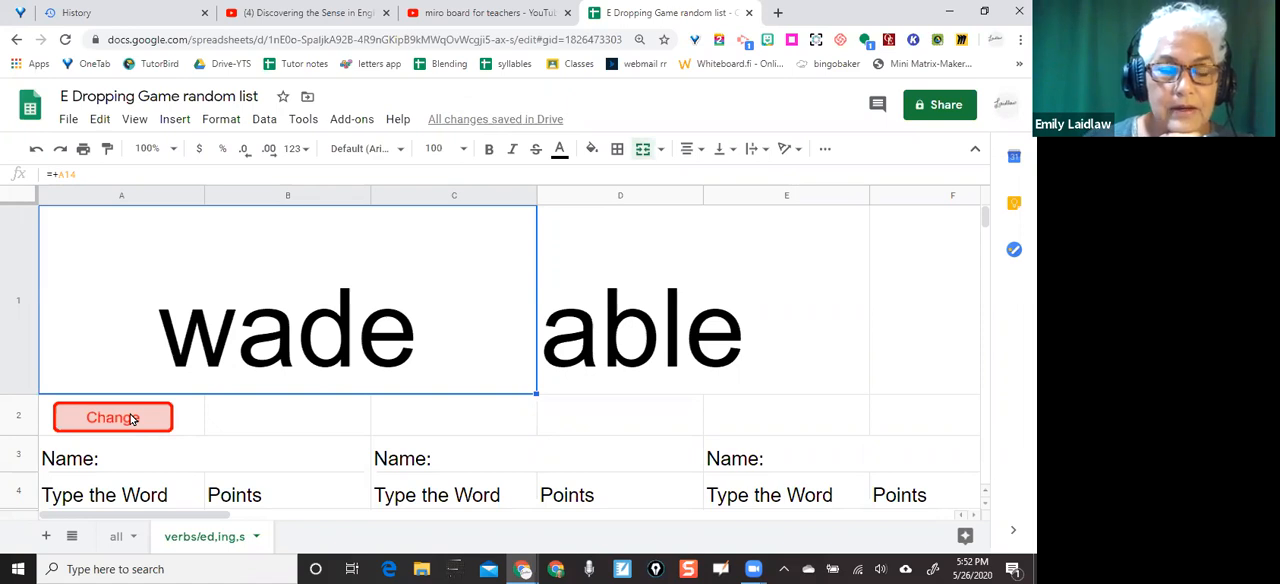
left_click(131, 419)
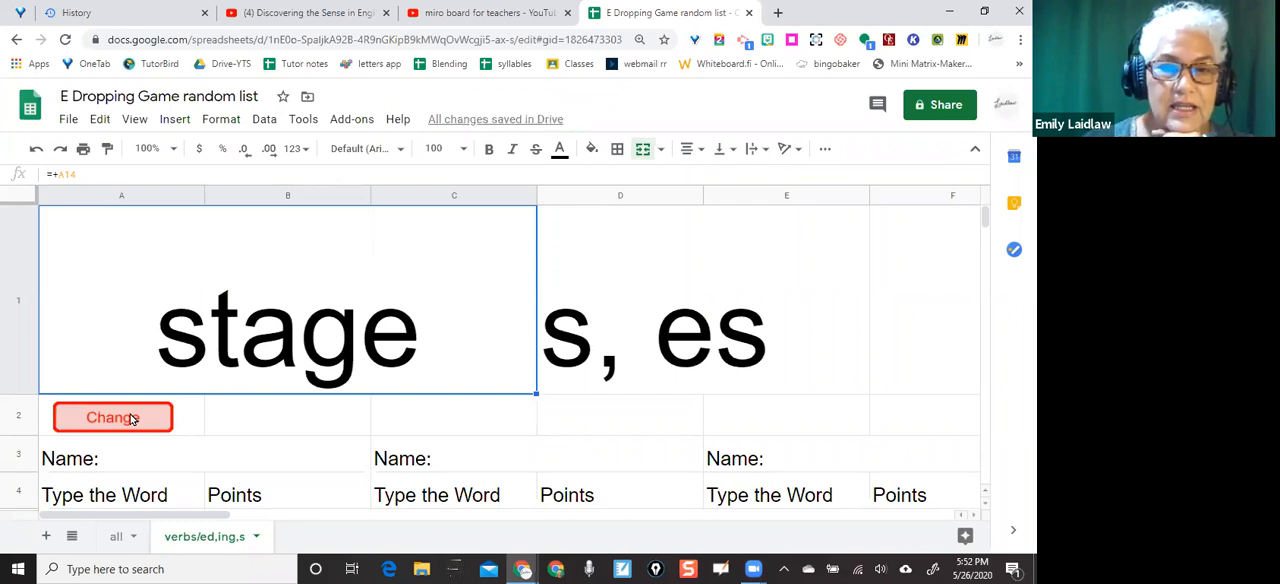
left_click(131, 419)
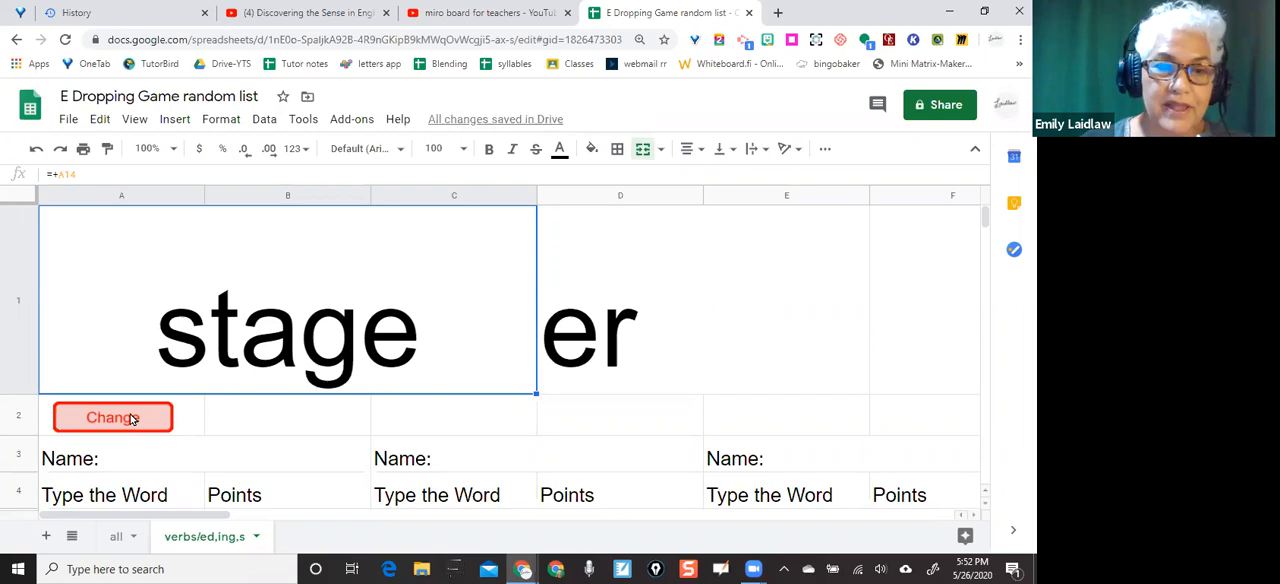
scroll(131, 419, "down", 5)
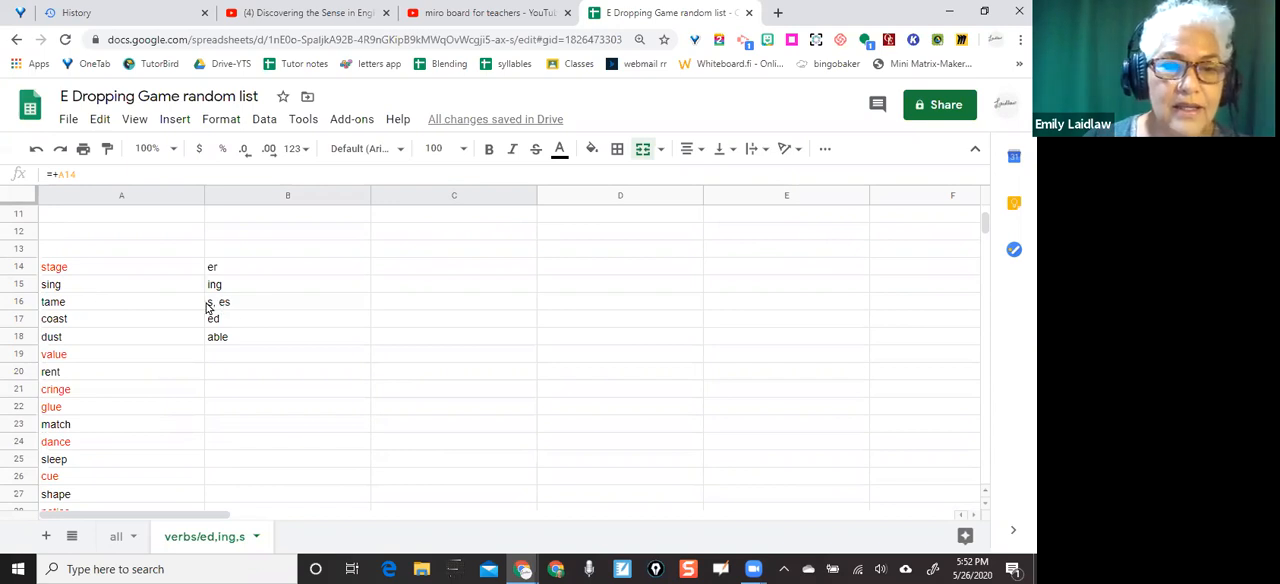
scroll(110, 357, "up", 2)
scroll(110, 357, "up", 2)
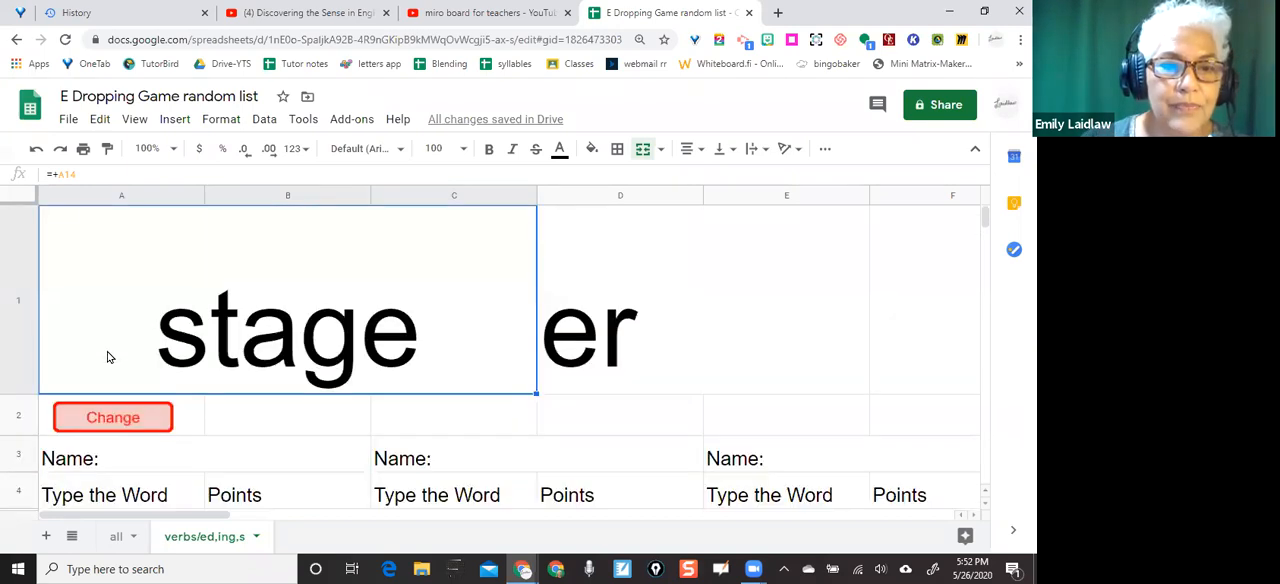
Run the Change button again, compare the displayed pair with the first entries of both lists, and run it once more
left_click(111, 421)
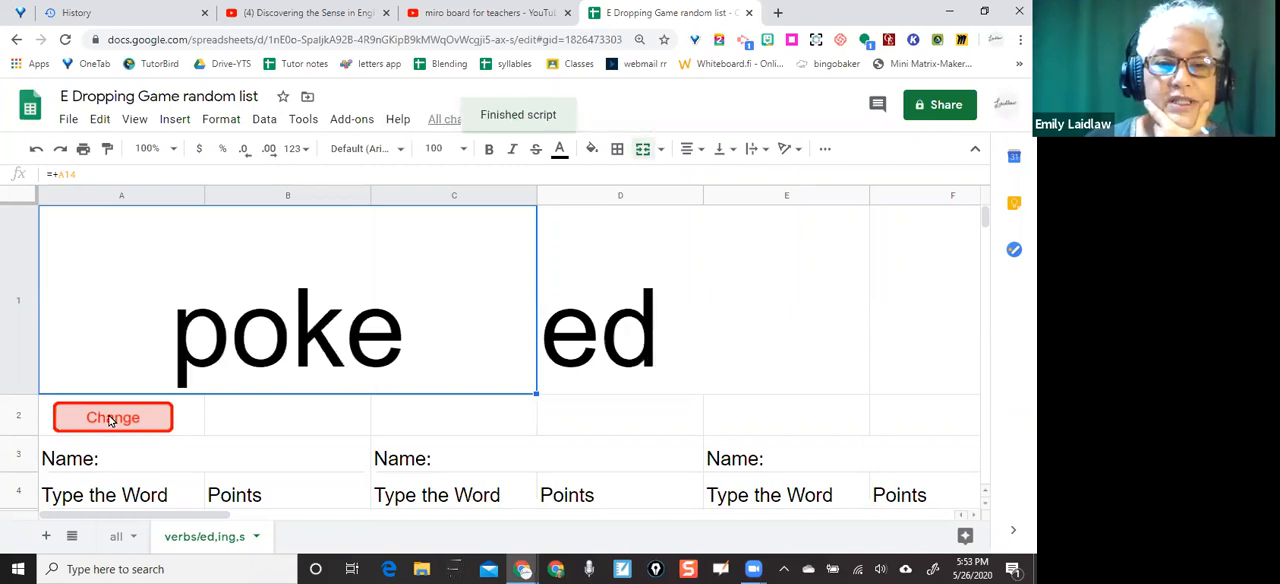
scroll(111, 421, "down", 3)
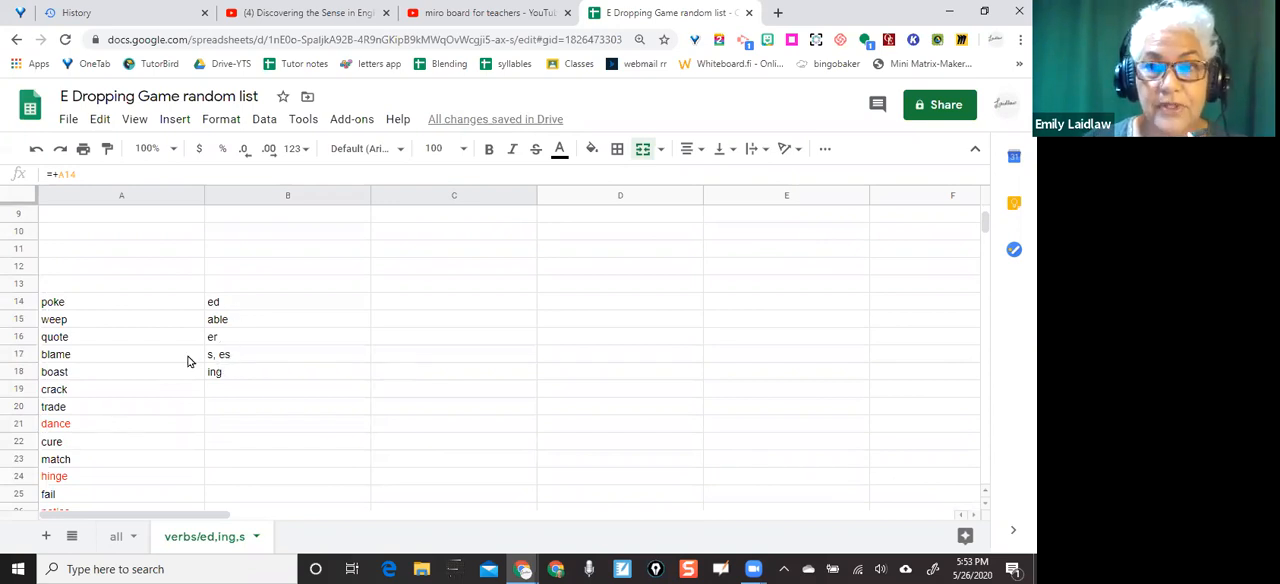
scroll(121, 274, "up", 1)
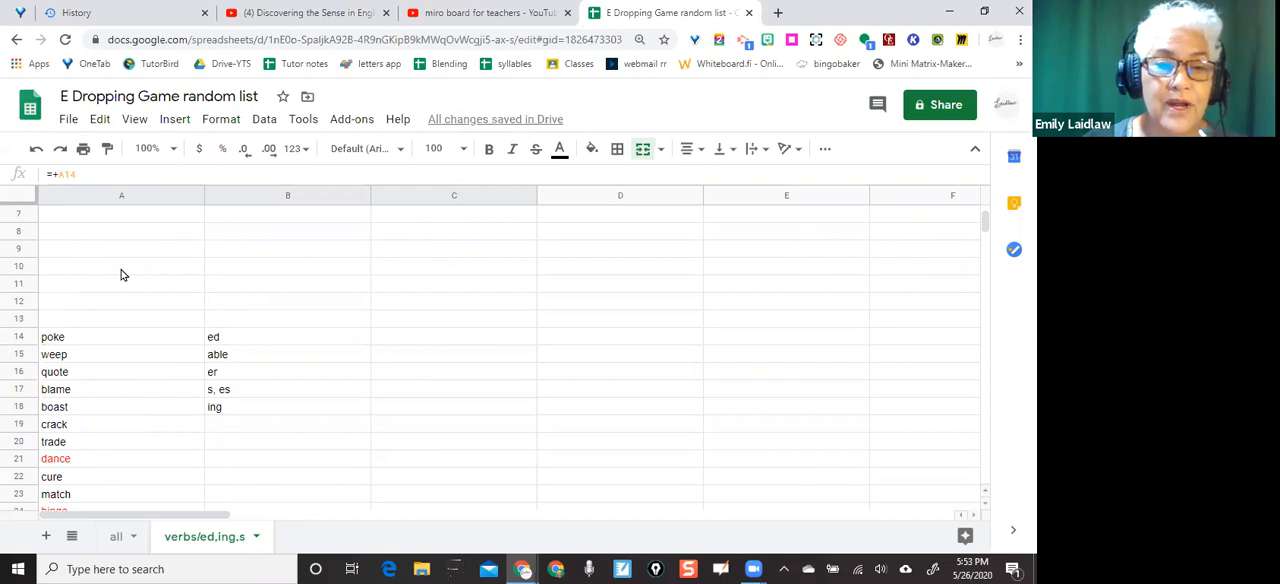
scroll(121, 274, "up", 3)
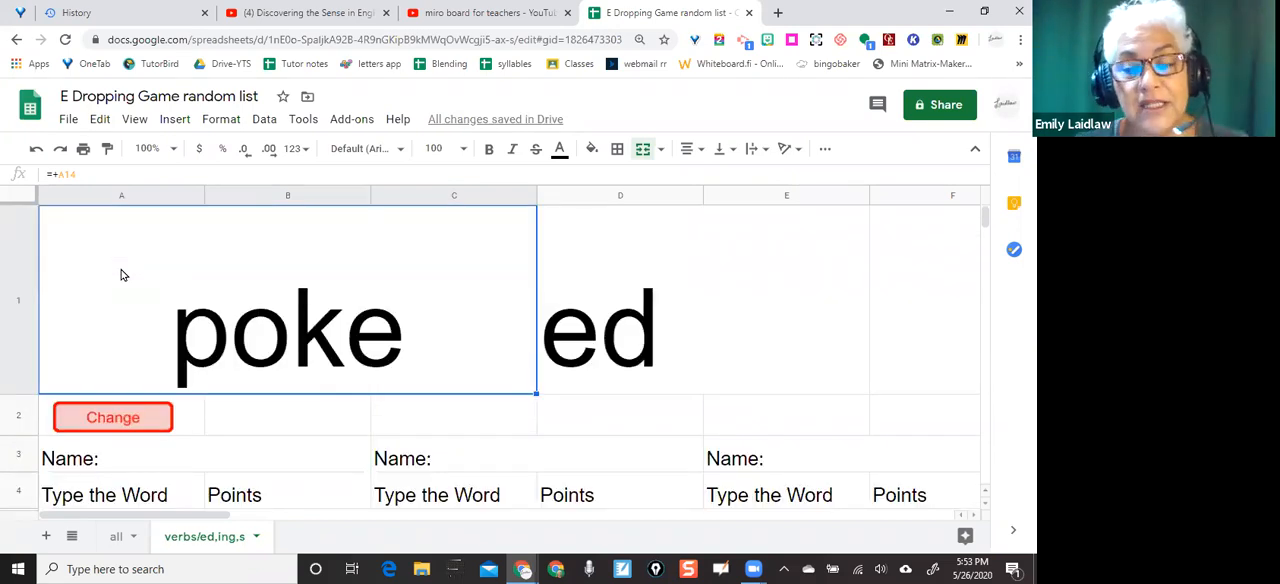
left_click(132, 420)
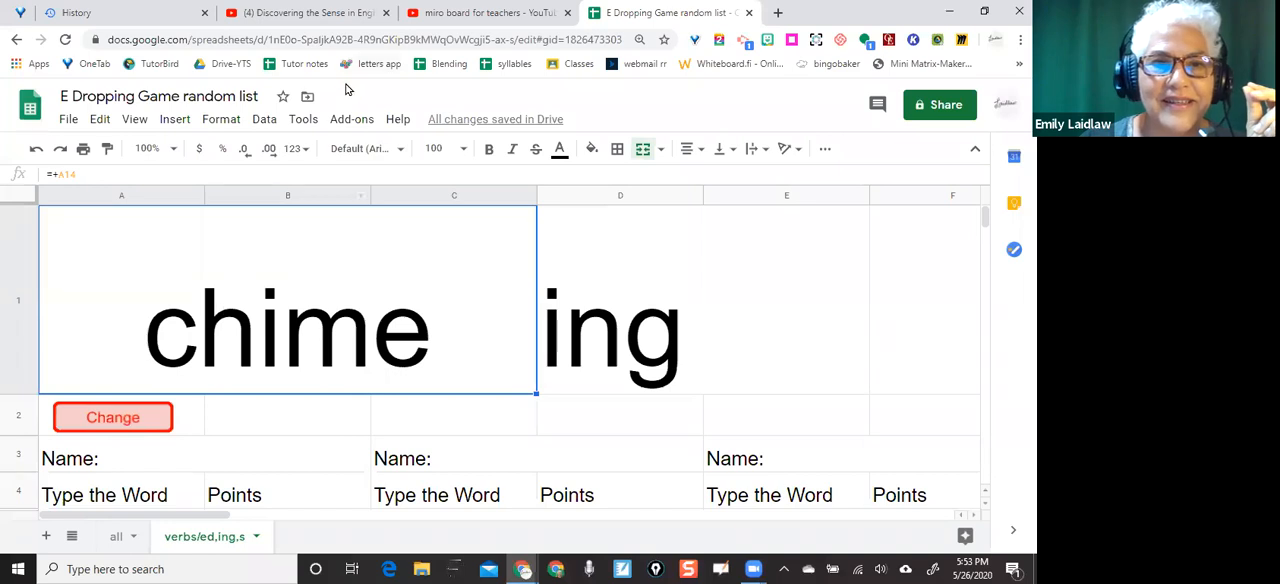
left_click(305, 119)
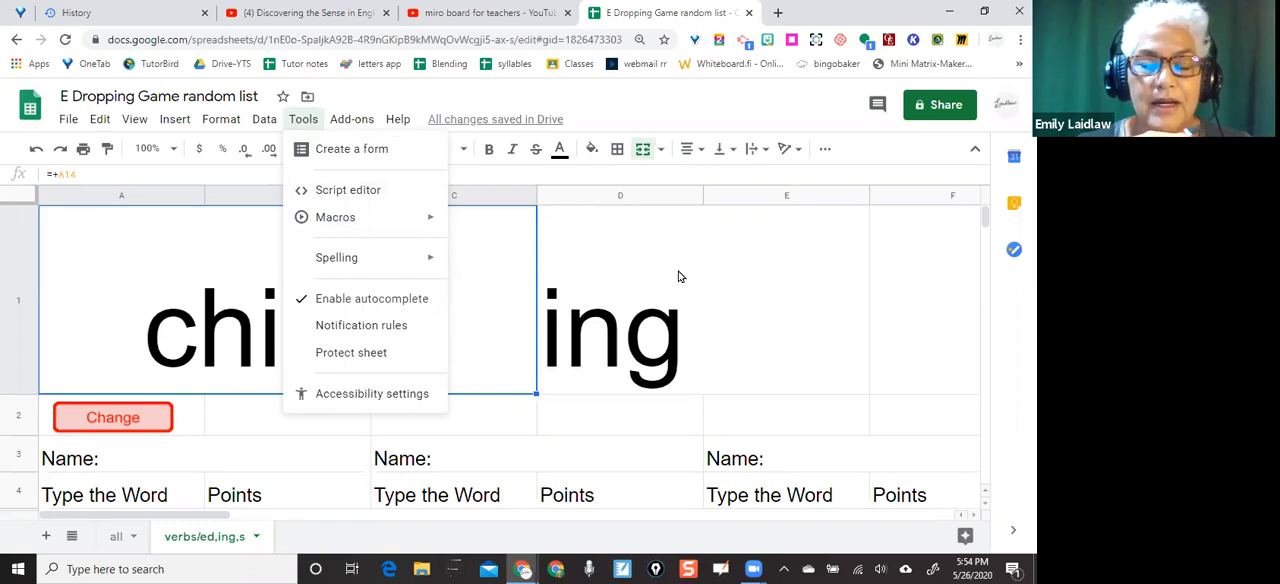
scroll(678, 276, "down", 3)
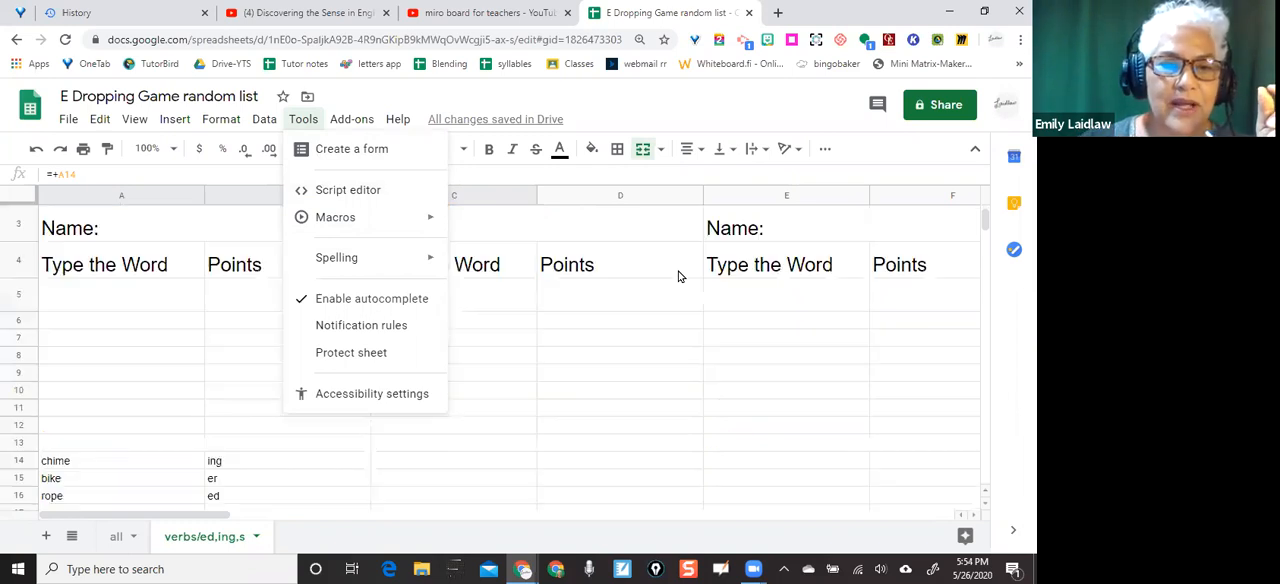
scroll(678, 276, "up", 3)
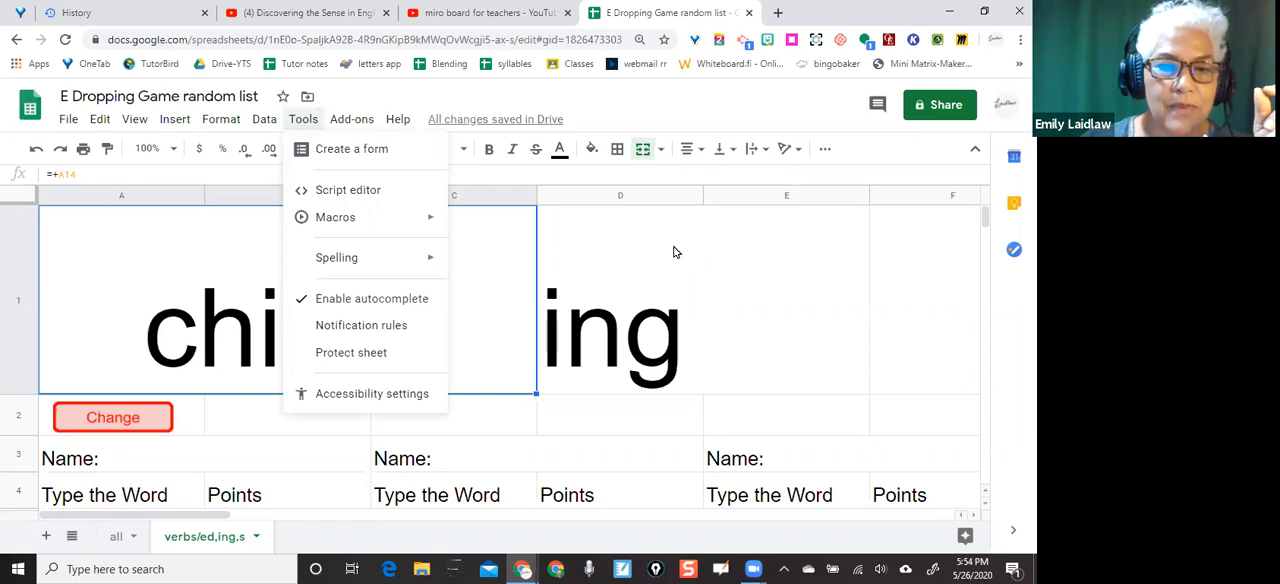
left_click(340, 432)
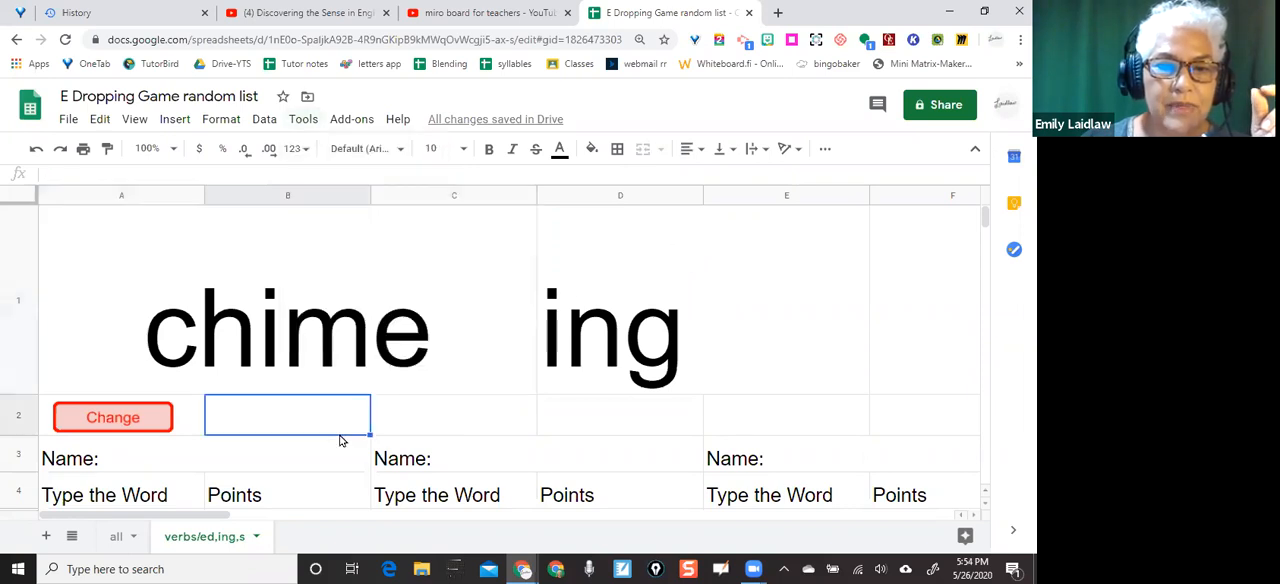
Shuffle the words two more times with the Change button and make row 1 slightly shorter
left_click(113, 418)
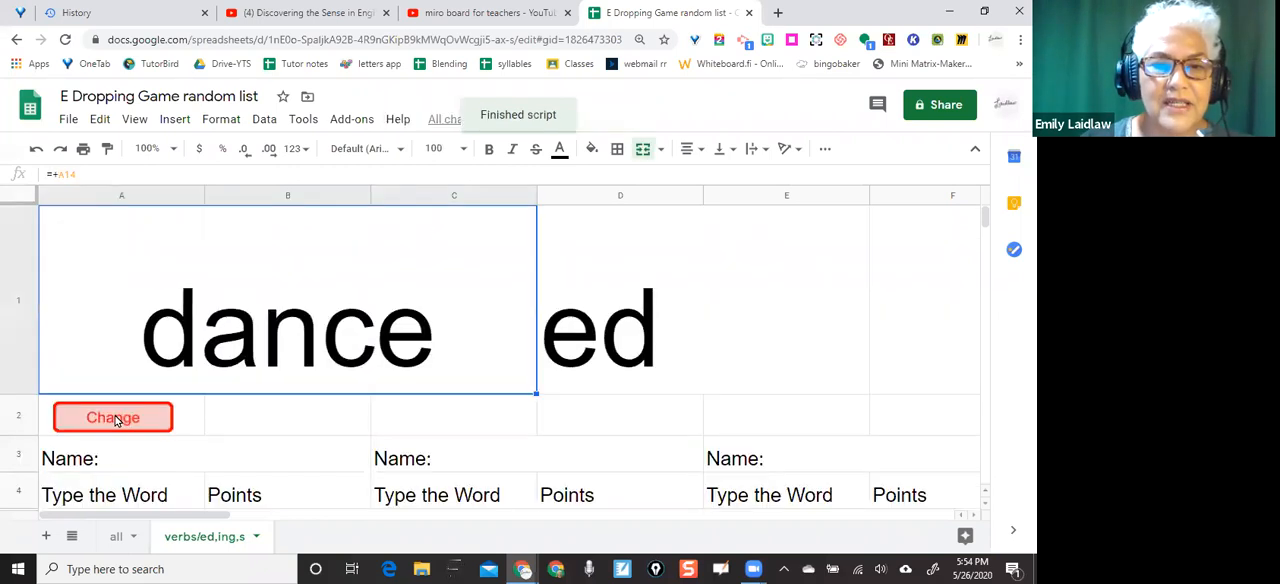
left_click(113, 418)
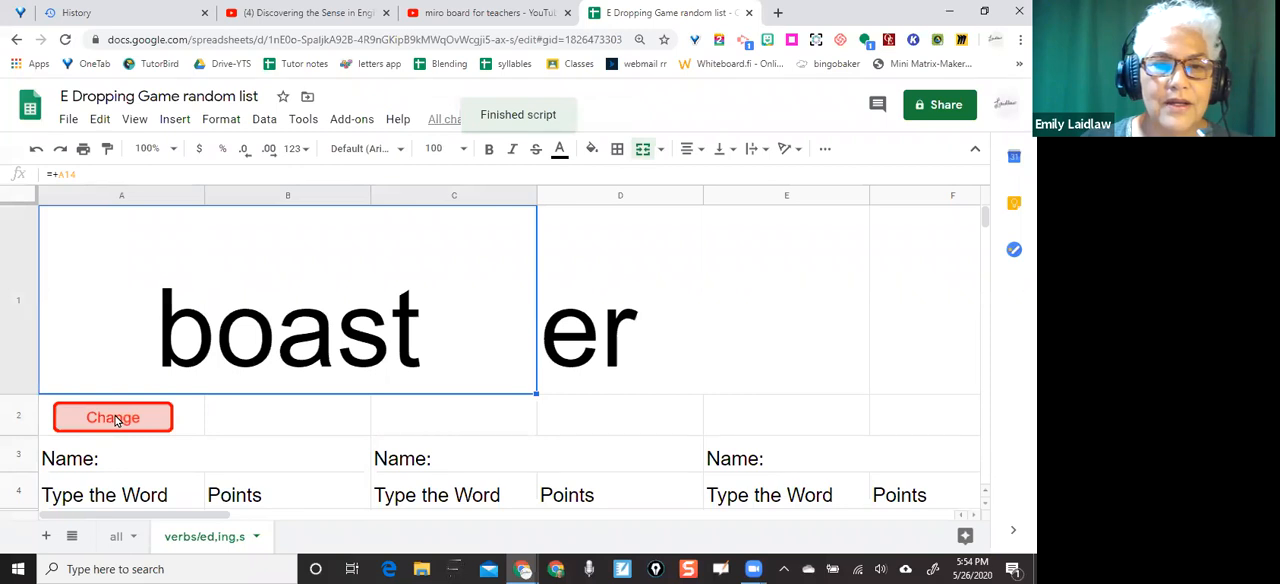
left_click_drag(32, 390, 29, 357)
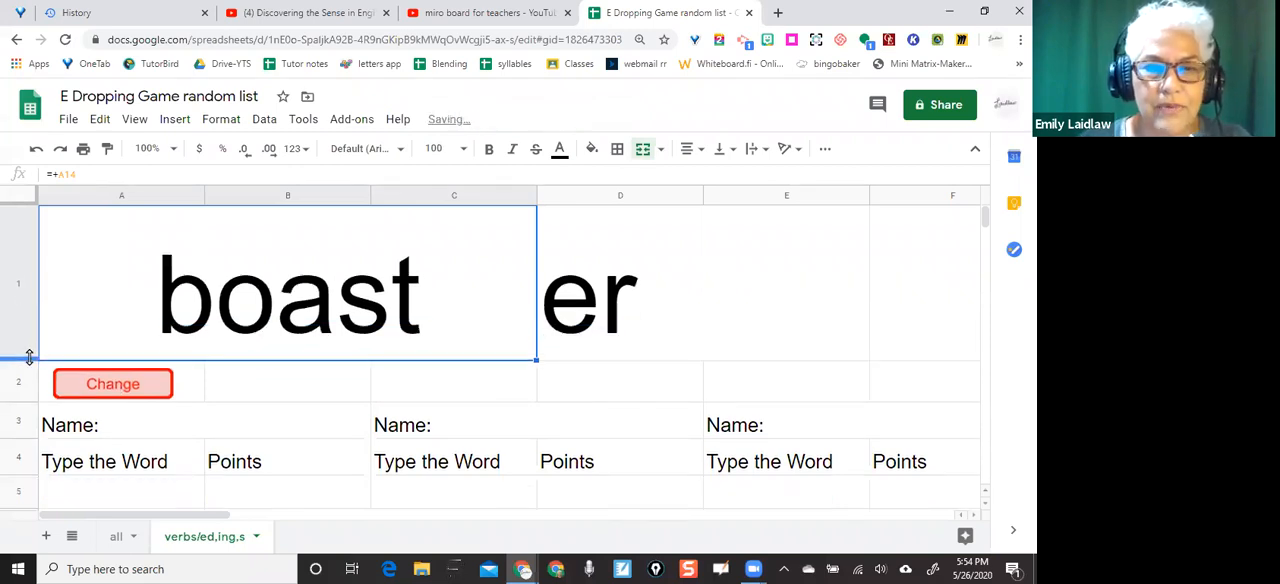